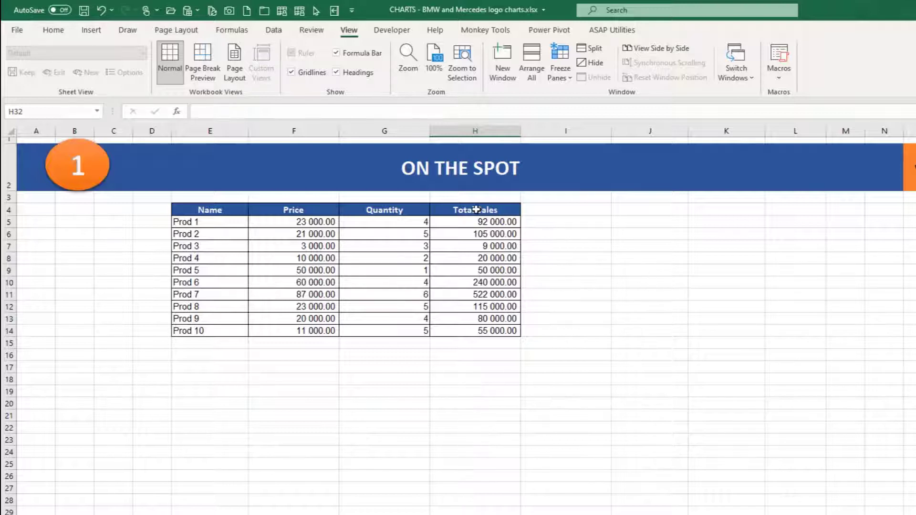
Insert a 2-D clustered column chart of the Total Sales data in H4:H14 and place it beside the table.
{"action": "left_click_drag", "start_coordinate": [477, 210], "coordinate": [471, 331]}
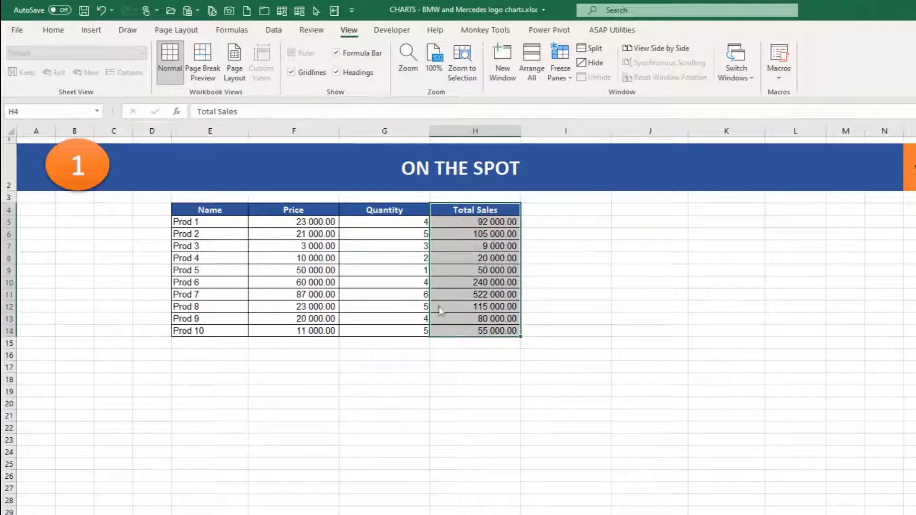
{"action": "left_click", "coordinate": [87, 31]}
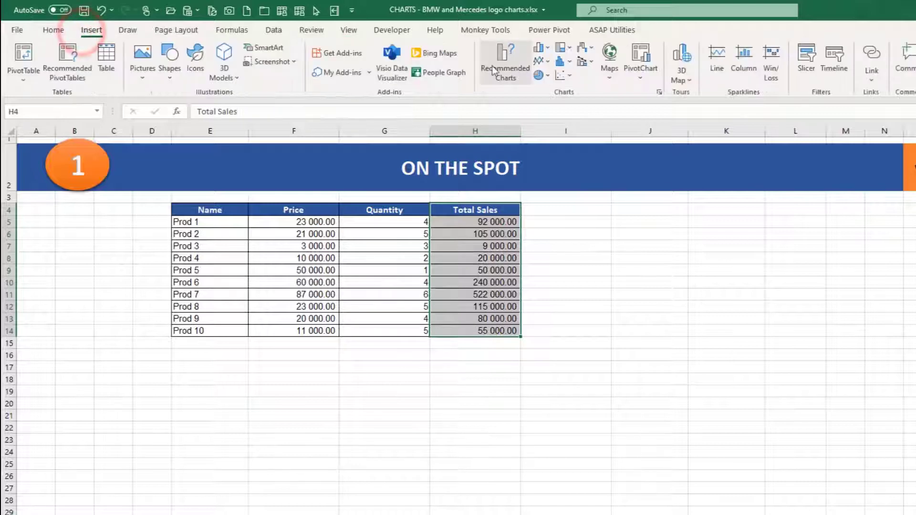
{"action": "left_click", "coordinate": [537, 48]}
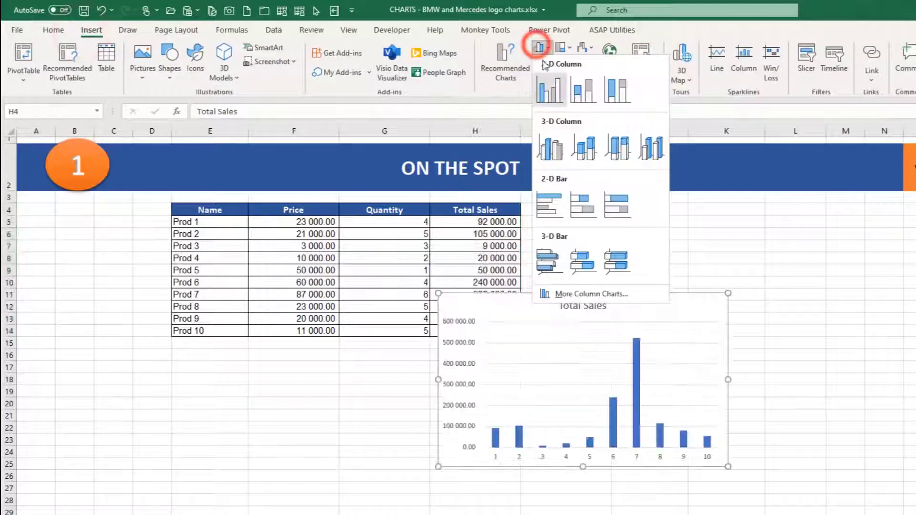
{"action": "left_click", "coordinate": [553, 91]}
{"action": "left_click_drag", "start_coordinate": [601, 294], "coordinate": [754, 216]}
{"action": "left_click", "coordinate": [431, 453]}
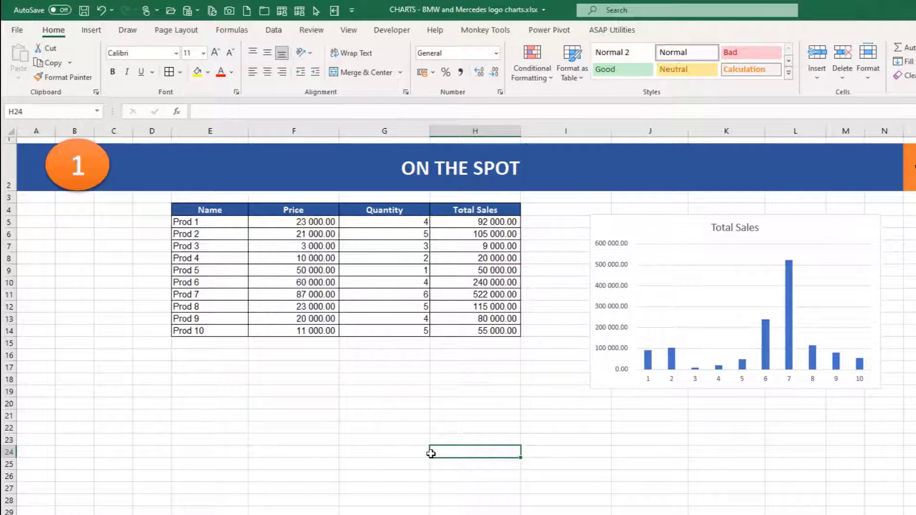
{"action": "left_click", "coordinate": [309, 128]}
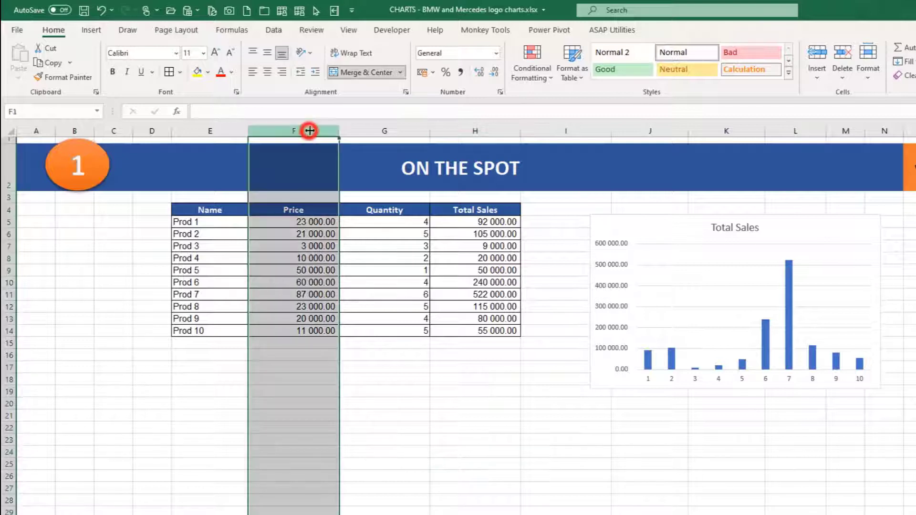
{"action": "left_click", "coordinate": [384, 128]}
{"action": "left_click", "coordinate": [394, 223]}
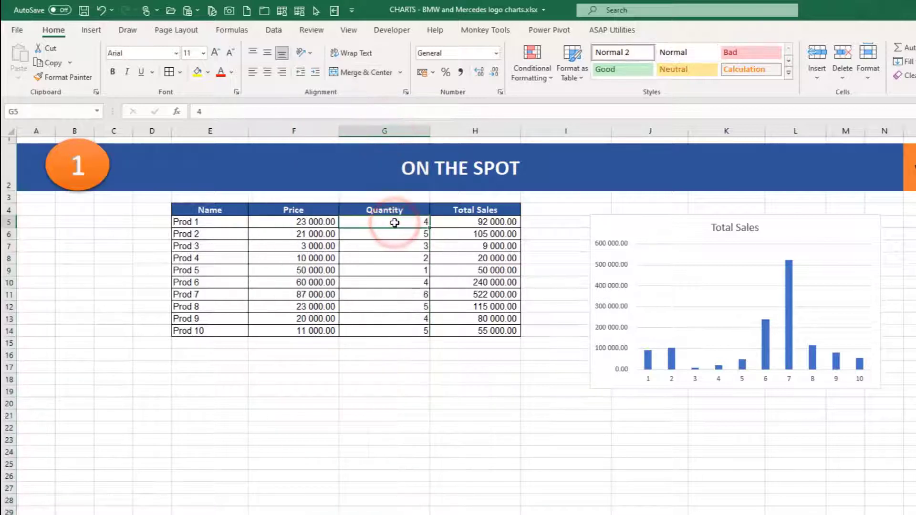
{"action": "left_click", "coordinate": [495, 130]}
{"action": "left_click", "coordinate": [533, 132]}
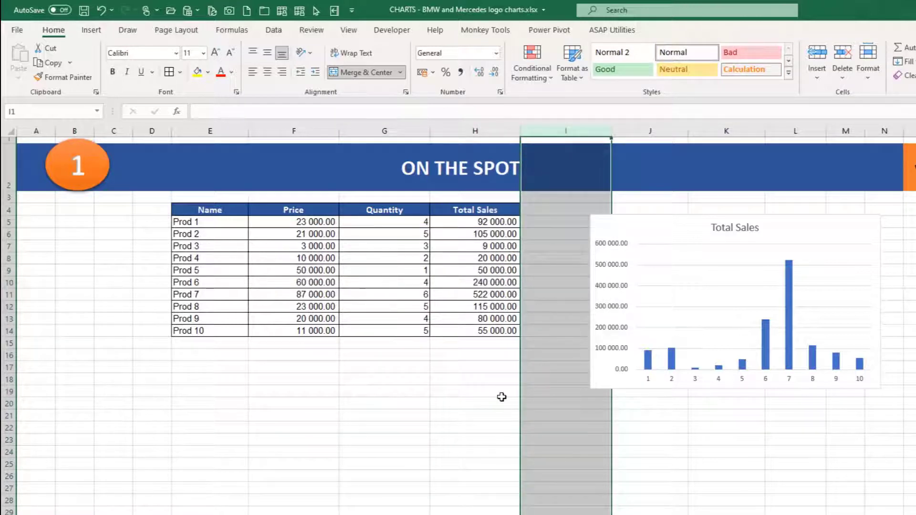
Shift the Total Sales chart slightly farther away from the product table.
{"action": "left_click", "coordinate": [632, 217]}
{"action": "left_click_drag", "start_coordinate": [632, 217], "coordinate": [685, 211]}
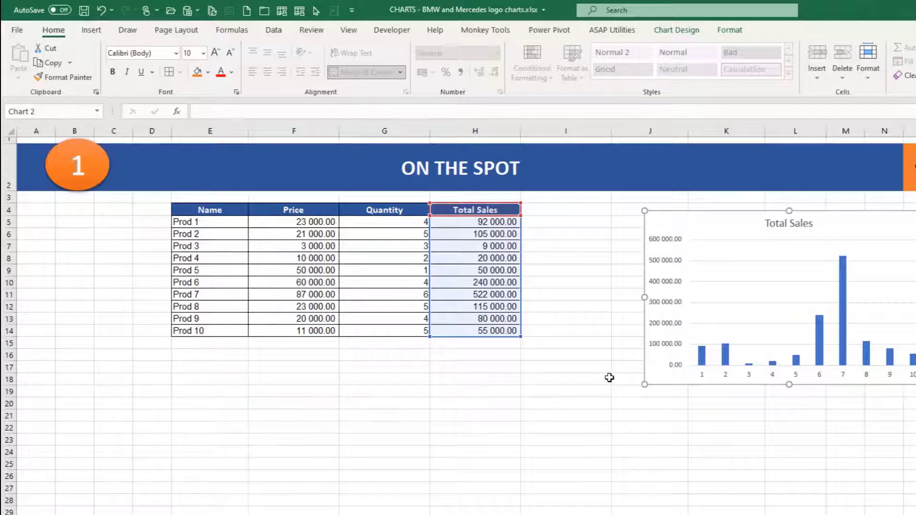
Enter the factor 1.1 in cell C6.
{"action": "left_click", "coordinate": [111, 233]}
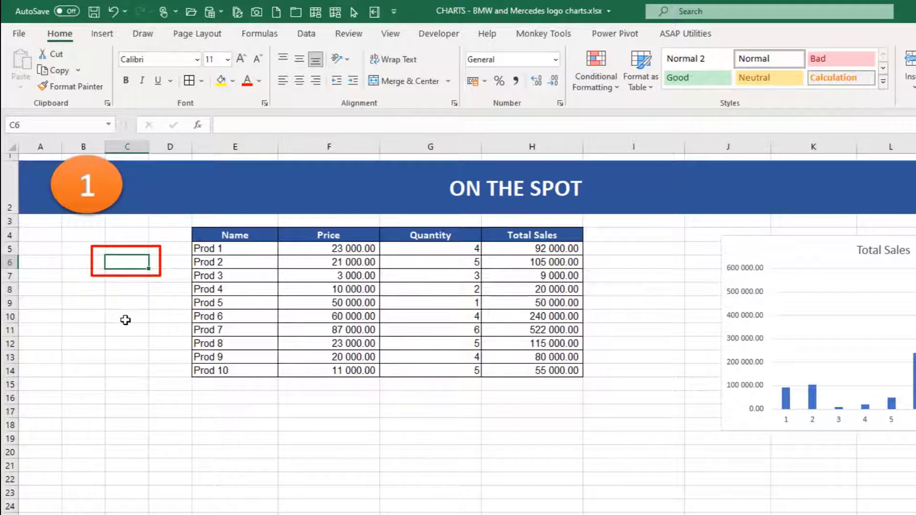
{"action": "type", "text": "1.1"}
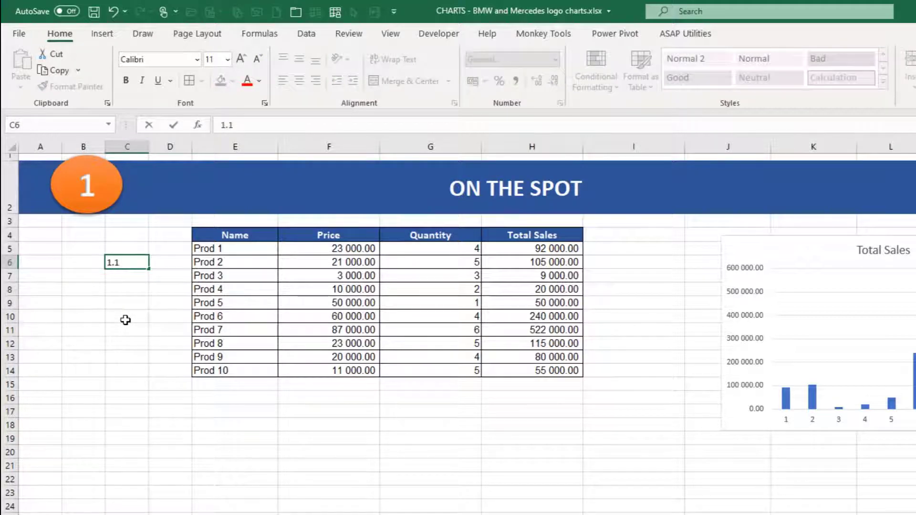
{"action": "key", "text": "Return"}
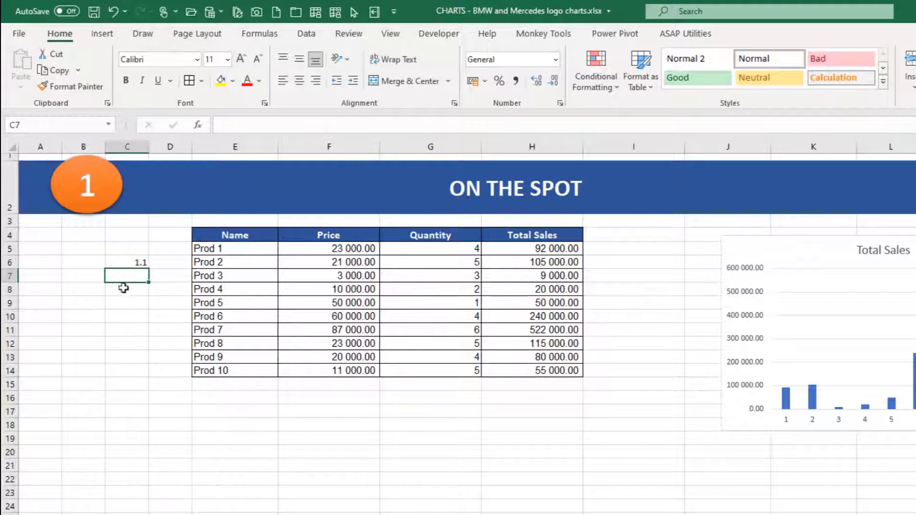
Copy the factor in C6 and apply it to the prices in F5:F14 using Paste Special with the Multiply operation.
{"action": "left_click", "coordinate": [122, 263]}
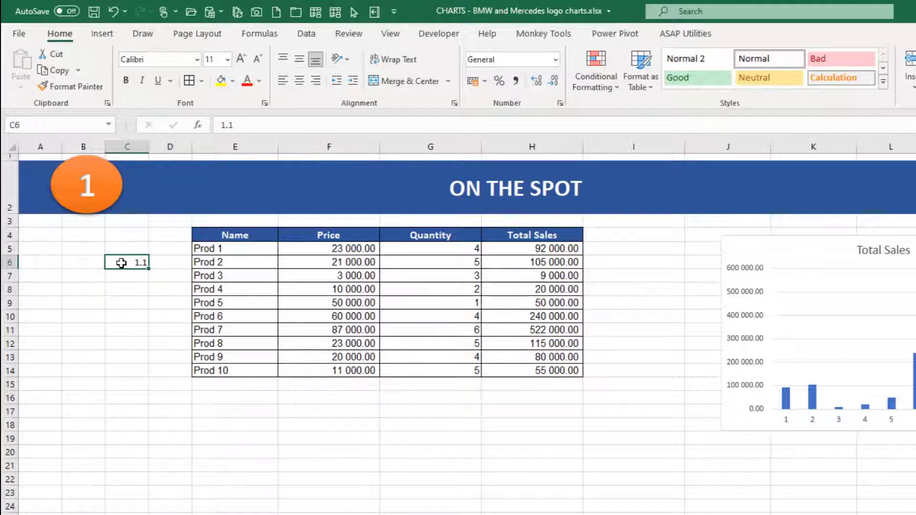
{"action": "left_click_drag", "start_coordinate": [311, 248], "coordinate": [314, 368]}
{"action": "key", "text": "ctrl+v"}
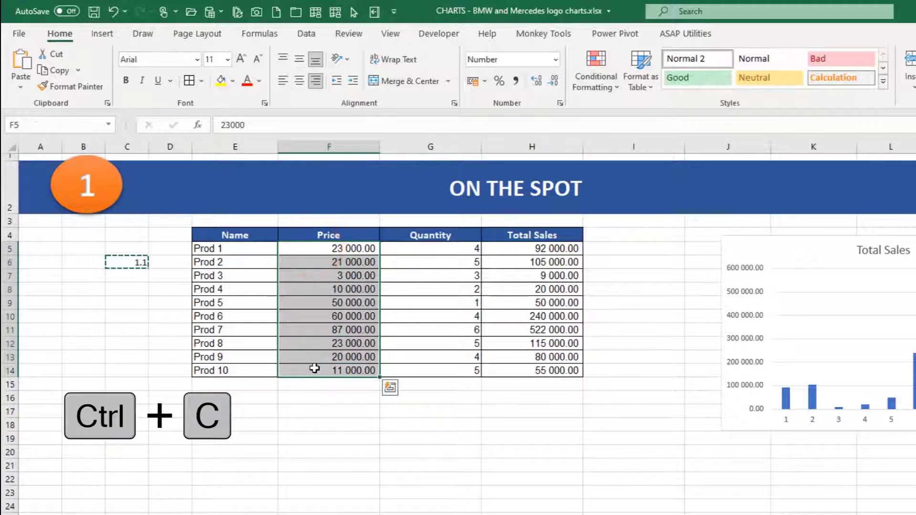
{"action": "right_click", "coordinate": [302, 261]}
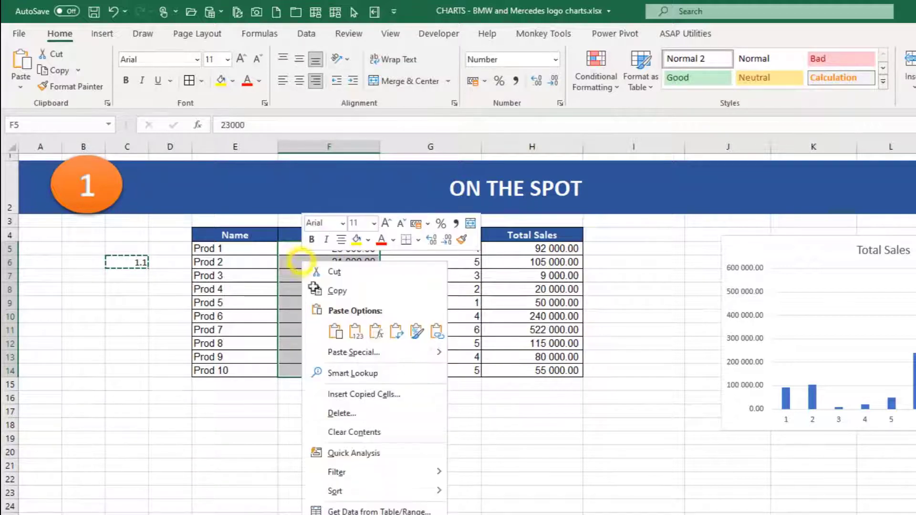
{"action": "left_click", "coordinate": [349, 358]}
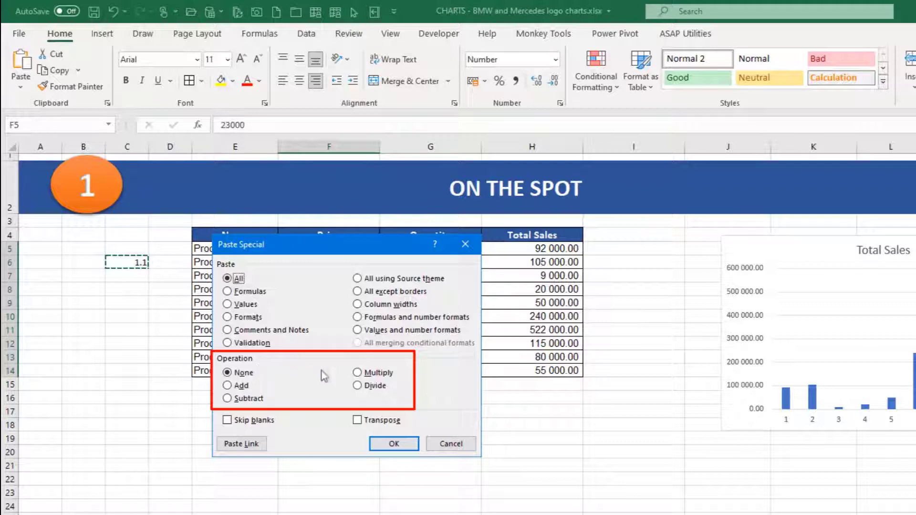
{"action": "left_click", "coordinate": [358, 373]}
{"action": "left_click", "coordinate": [394, 443]}
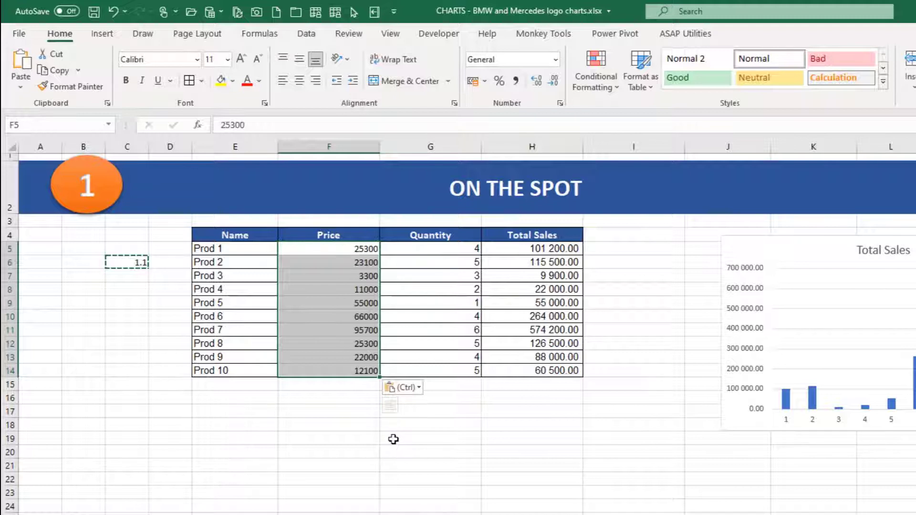
{"action": "left_click", "coordinate": [276, 429]}
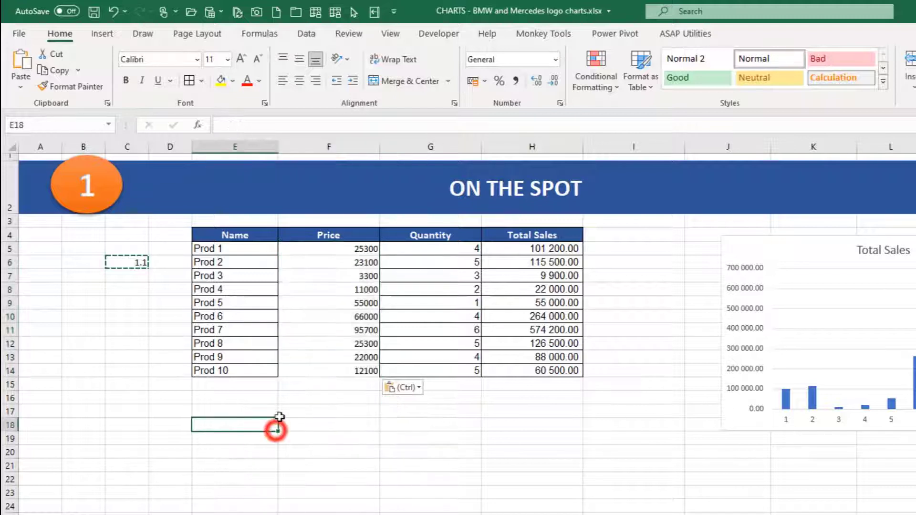
{"action": "left_click", "coordinate": [321, 261]}
{"action": "left_click", "coordinate": [322, 249]}
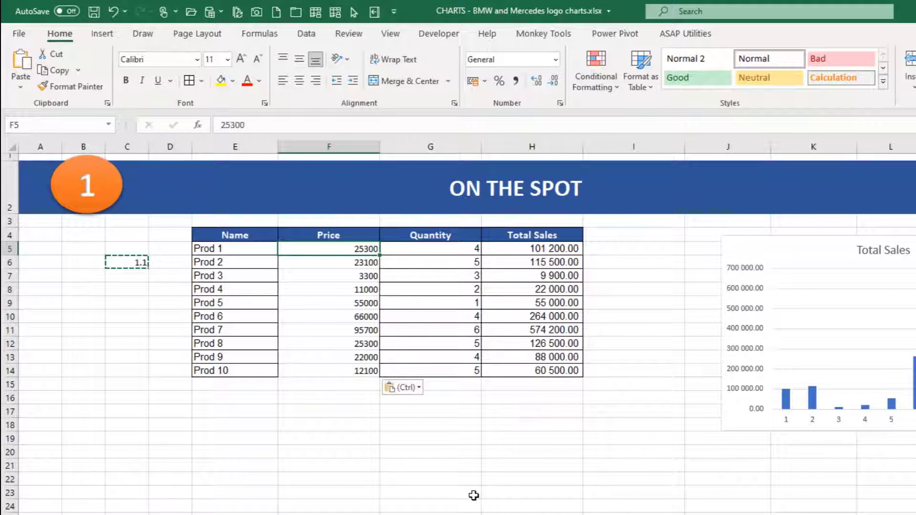
Delete the multiplication factor from cell C6.
{"action": "left_click", "coordinate": [127, 263]}
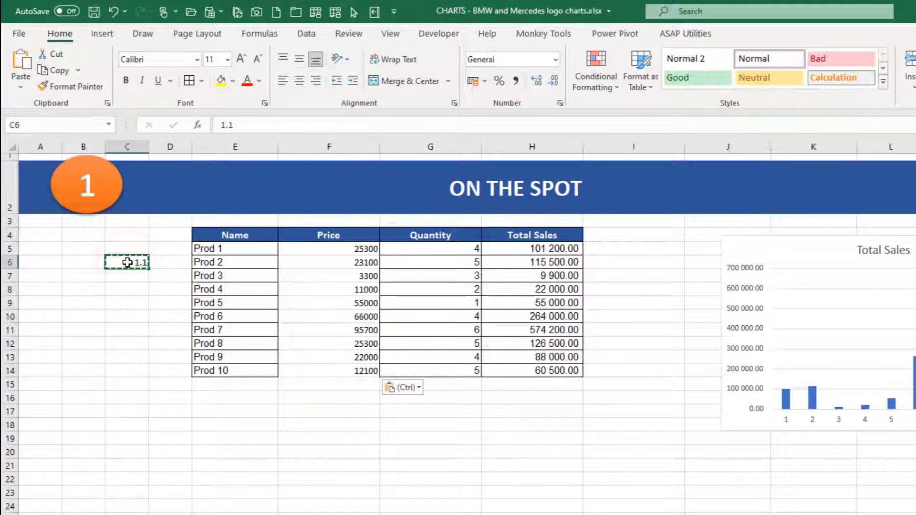
{"action": "key", "text": "Delete"}
{"action": "left_click", "coordinate": [131, 290]}
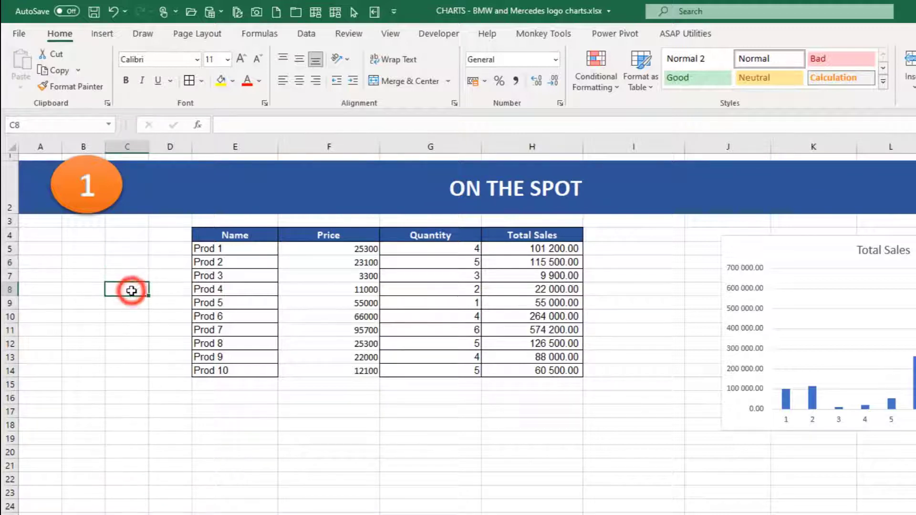
Copy the formatting of the Total Sales values in H5:H14 to the prices in F5:F14 with Format Painter.
{"action": "left_click_drag", "start_coordinate": [319, 248], "coordinate": [313, 368]}
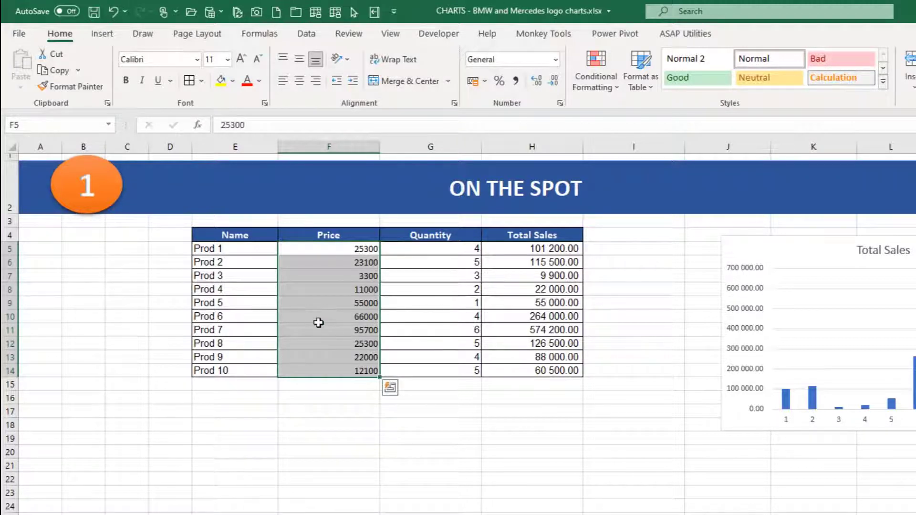
{"action": "left_click_drag", "start_coordinate": [501, 249], "coordinate": [500, 366]}
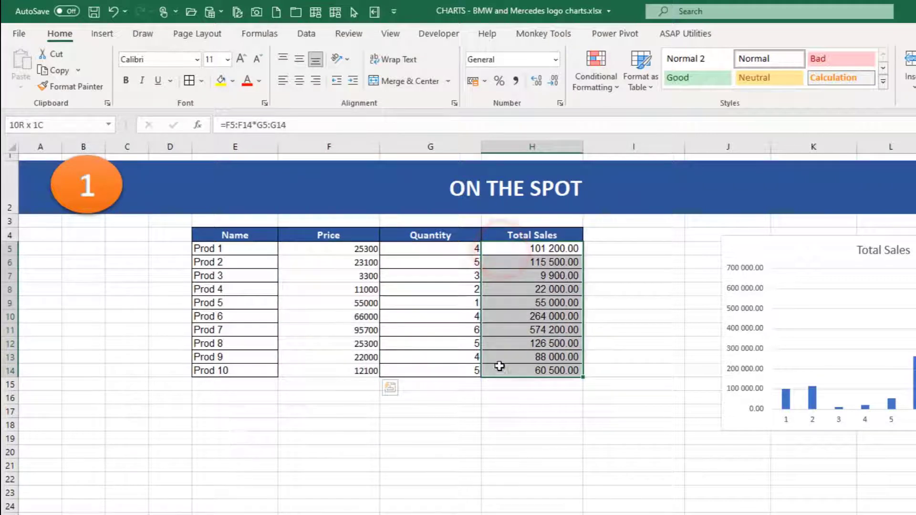
{"action": "left_click", "coordinate": [54, 86]}
{"action": "mouse_move", "coordinate": [298, 248]}
{"action": "left_mouse_down"}
{"action": "mouse_move", "coordinate": [310, 364]}
{"action": "mouse_move", "coordinate": [302, 368]}
{"action": "left_mouse_up"}
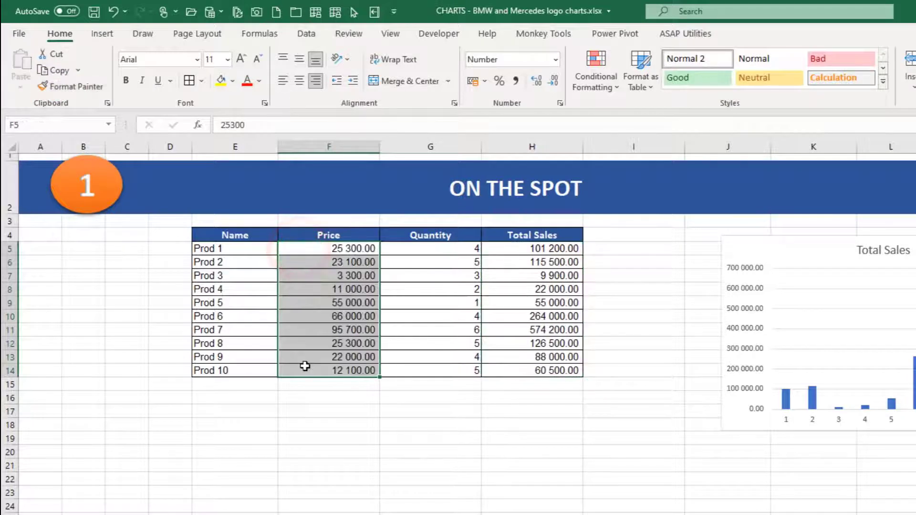
{"action": "left_click", "coordinate": [166, 357]}
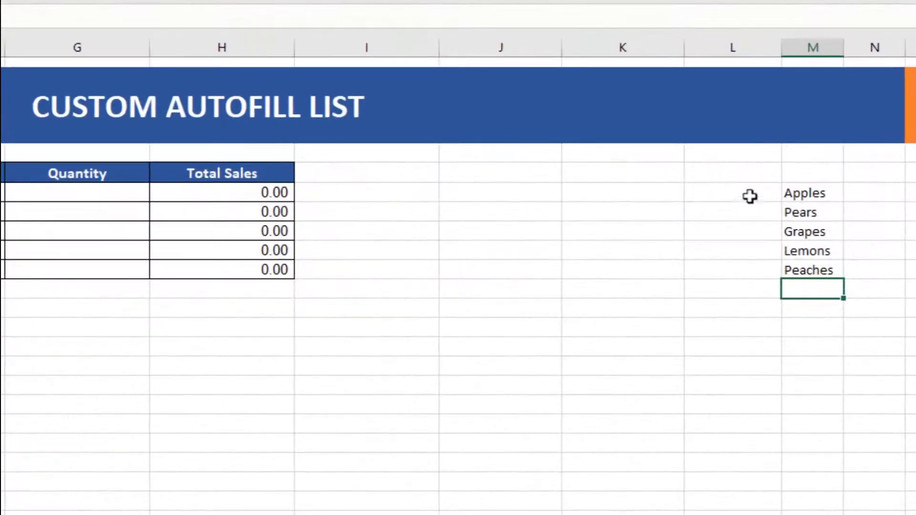
{"action": "left_click_drag", "start_coordinate": [806, 193], "coordinate": [805, 268]}
{"action": "left_click", "coordinate": [713, 271]}
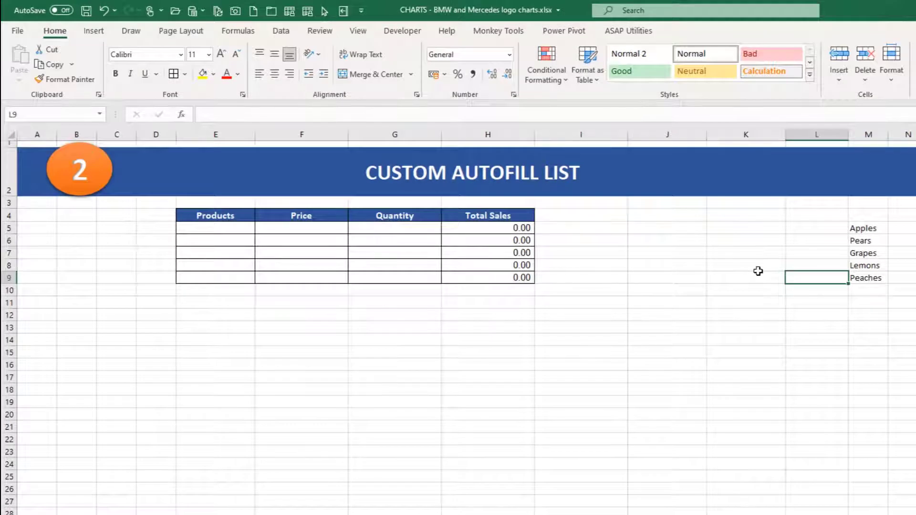
Enter Monday in cell J11 and autofill the weekdays down to J14.
{"action": "left_click", "coordinate": [669, 303]}
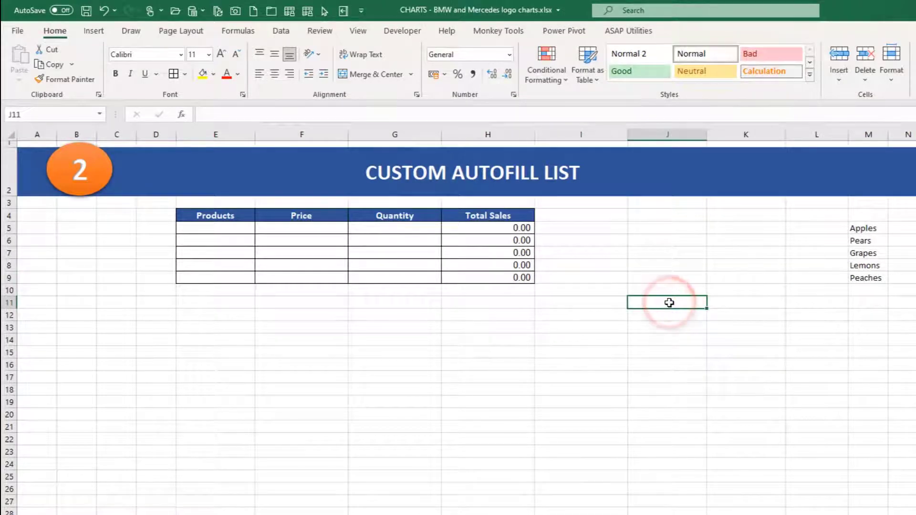
{"action": "type", "text": "Mon"}
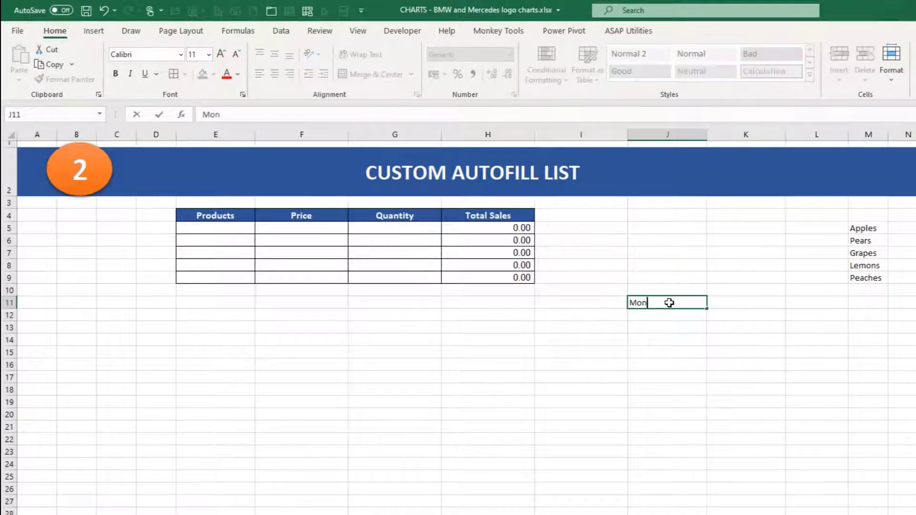
{"action": "type", "text": "day"}
{"action": "key", "text": "Return"}
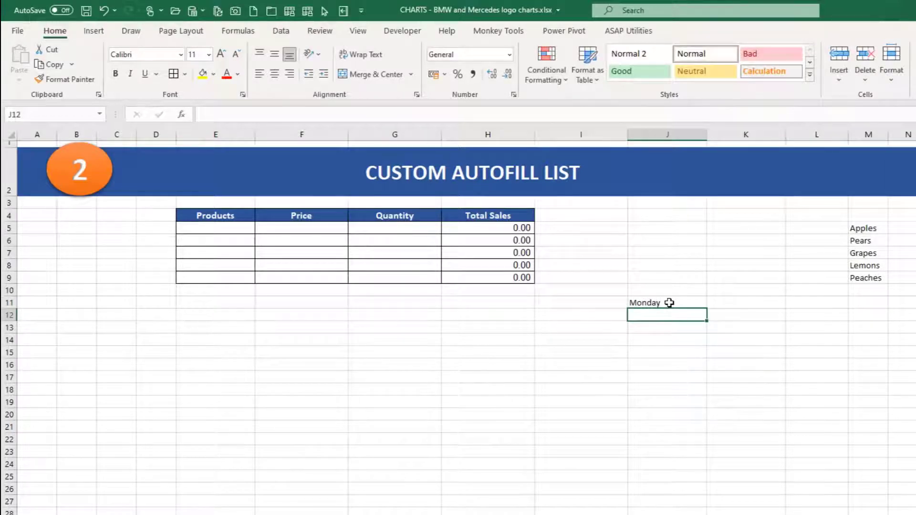
{"action": "left_click", "coordinate": [687, 303]}
{"action": "left_click_drag", "start_coordinate": [706, 309], "coordinate": [708, 345]}
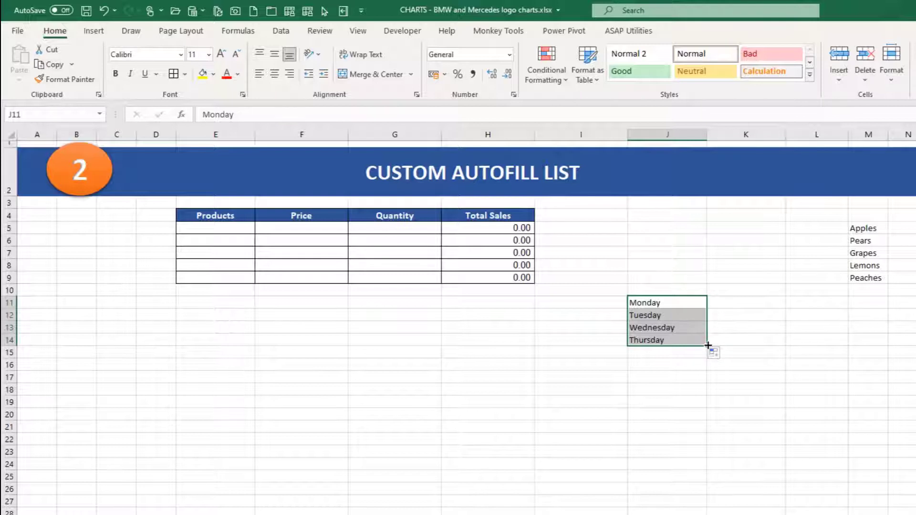
Clear the weekday names from J11:J14.
{"action": "left_click", "coordinate": [660, 302]}
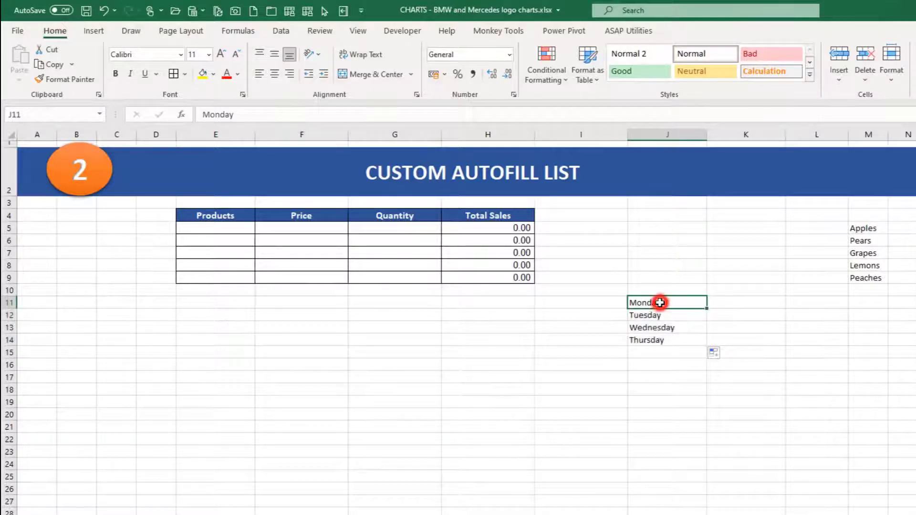
{"action": "left_click", "coordinate": [807, 229]}
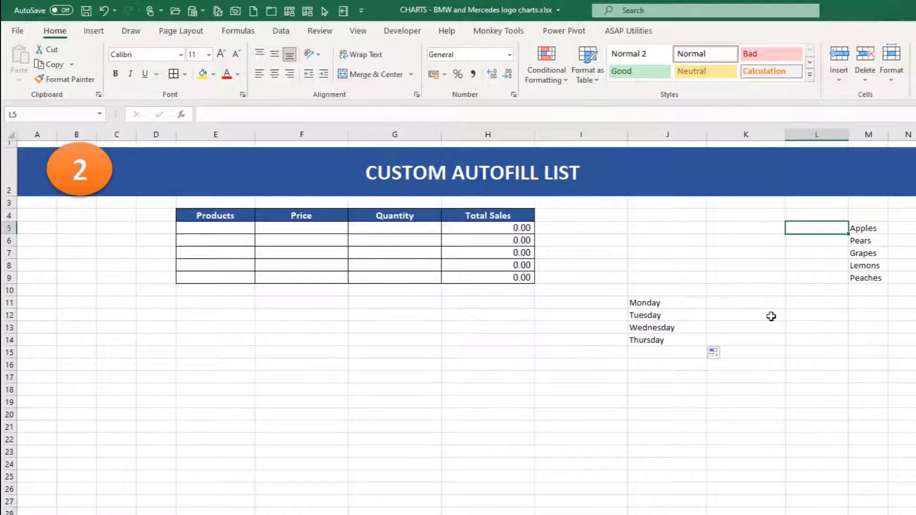
{"action": "left_click_drag", "start_coordinate": [688, 300], "coordinate": [688, 337]}
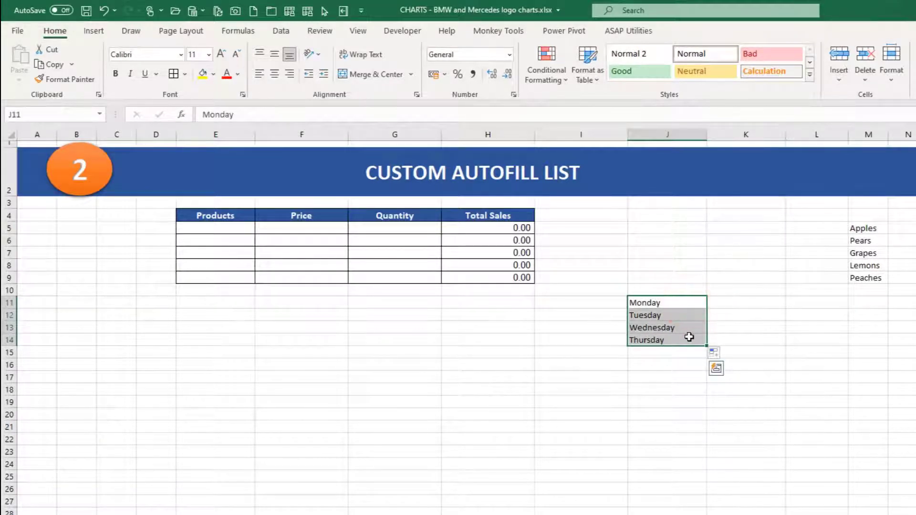
{"action": "key", "text": "Delete"}
Select the fruit names in M5:M9 and open the Custom Lists editor from the advanced Excel options, moving the dialog clear of them.
{"action": "left_click", "coordinate": [859, 228]}
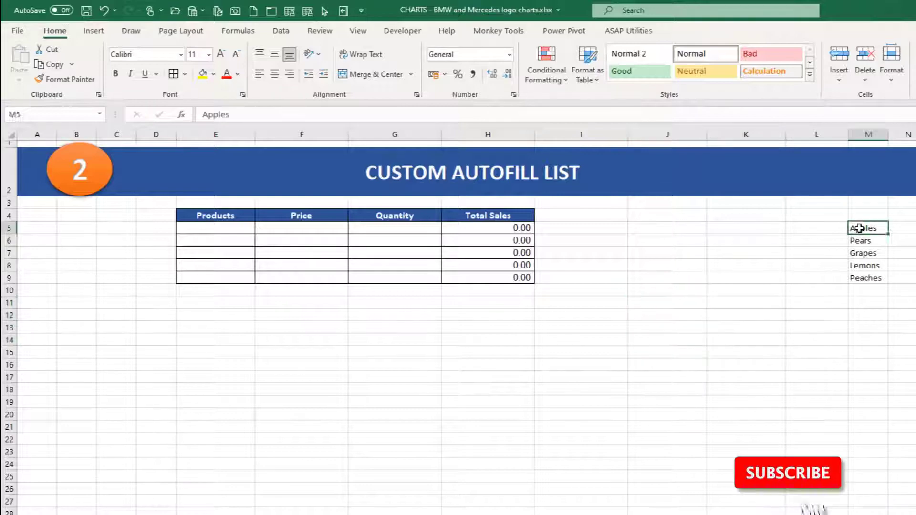
{"action": "left_click_drag", "start_coordinate": [858, 228], "coordinate": [858, 275]}
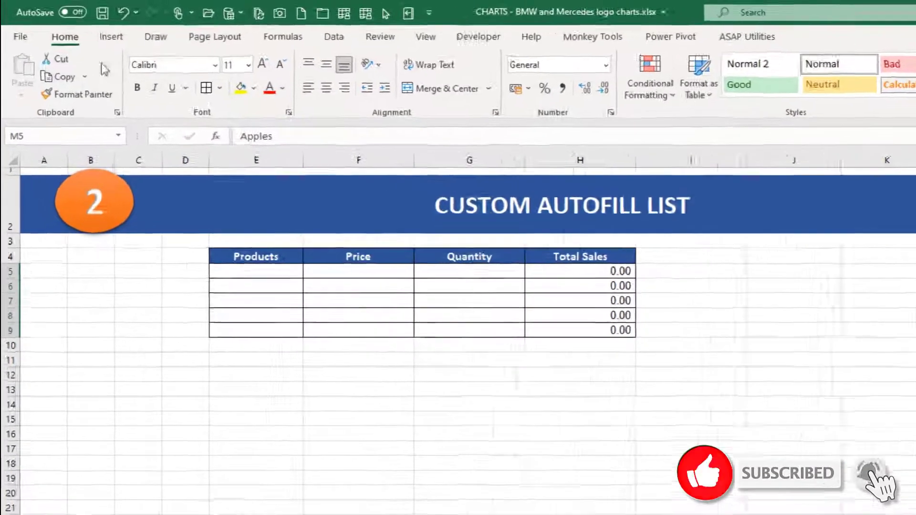
{"action": "left_click", "coordinate": [20, 36]}
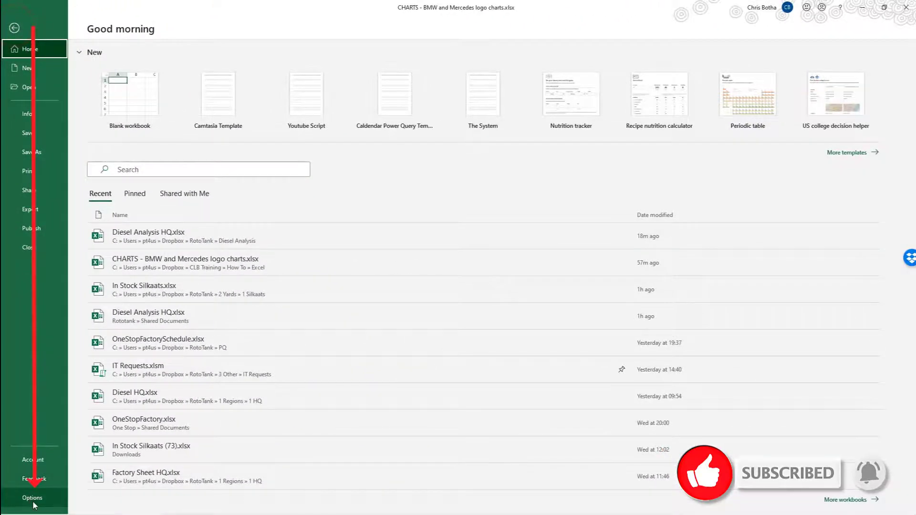
{"action": "left_click", "coordinate": [34, 505]}
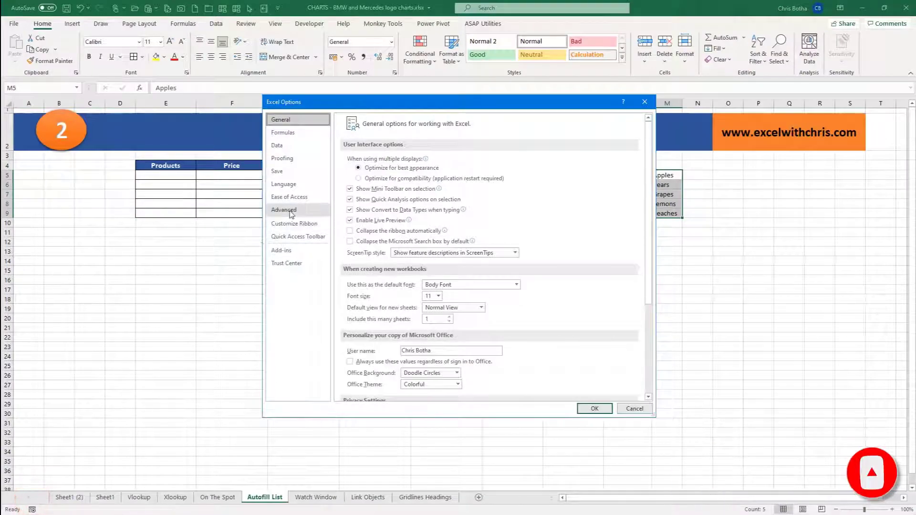
{"action": "left_click", "coordinate": [284, 210]}
{"action": "scroll", "coordinate": [524, 236], "scroll_direction": "down", "scroll_amount": 10}
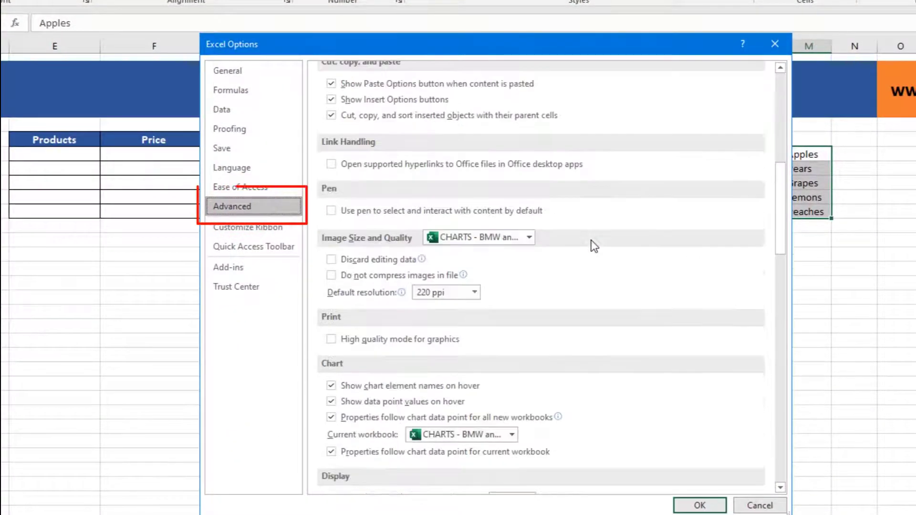
{"action": "scroll", "coordinate": [591, 241], "scroll_direction": "down", "scroll_amount": 15}
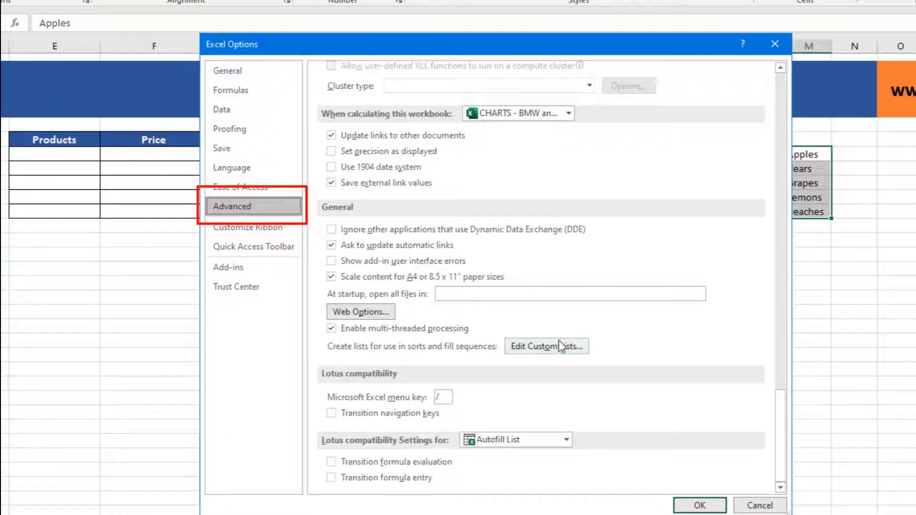
{"action": "left_click", "coordinate": [546, 346]}
{"action": "left_click_drag", "start_coordinate": [622, 187], "coordinate": [470, 153]}
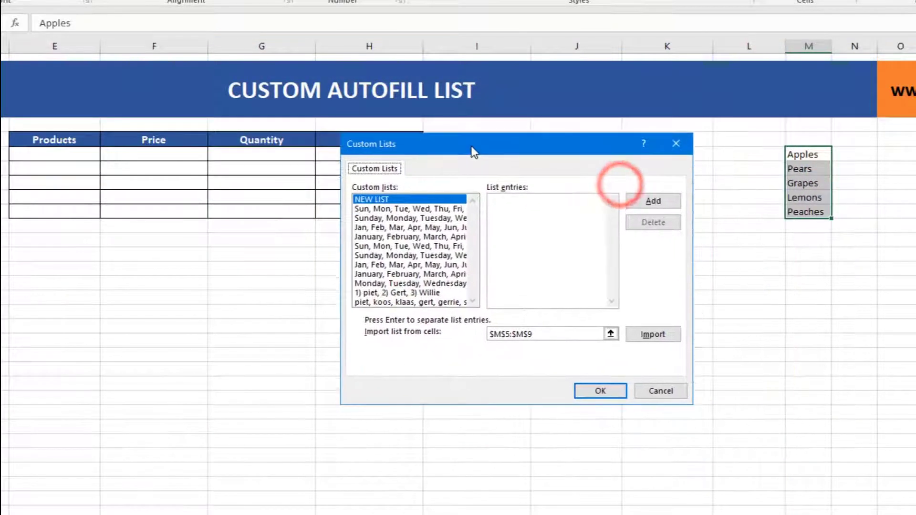
Import $M$5:$M$9 as a new custom list and accept both the list and the Excel options.
{"action": "left_click", "coordinate": [559, 332]}
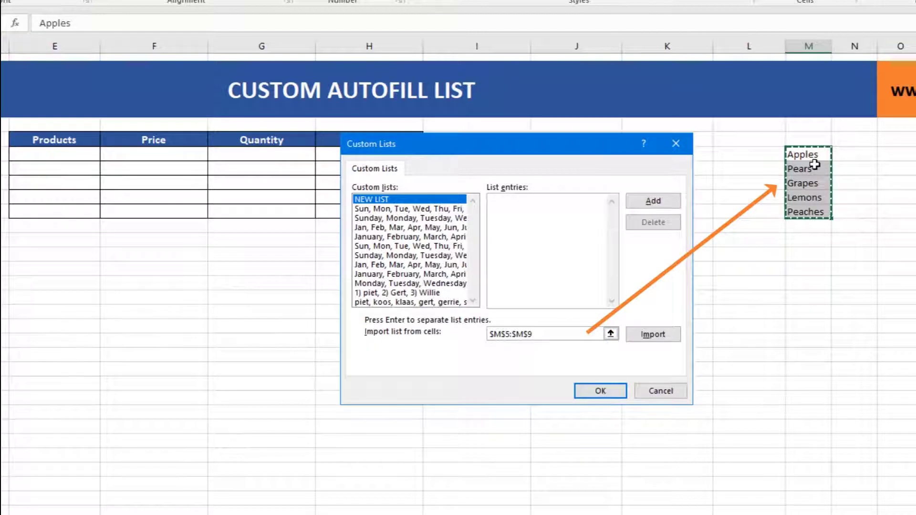
{"action": "left_click", "coordinate": [639, 333]}
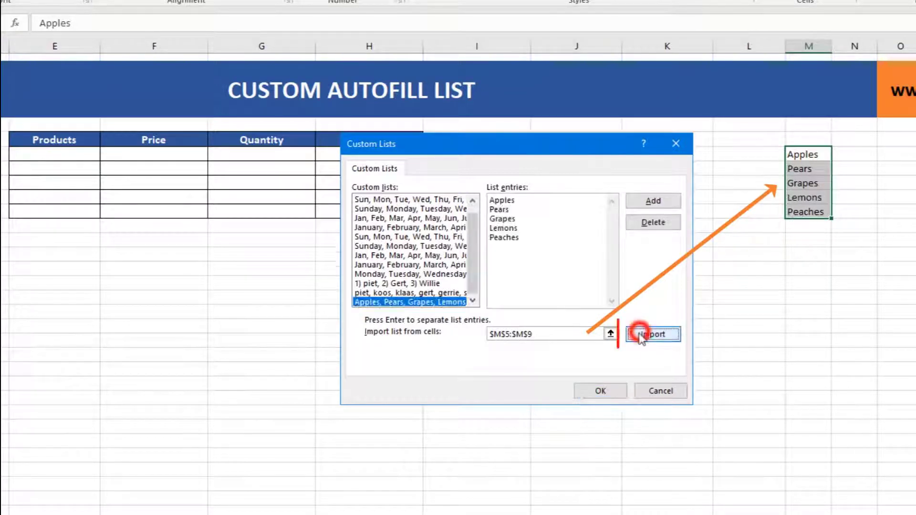
{"action": "left_click", "coordinate": [594, 392]}
{"action": "left_click", "coordinate": [698, 506]}
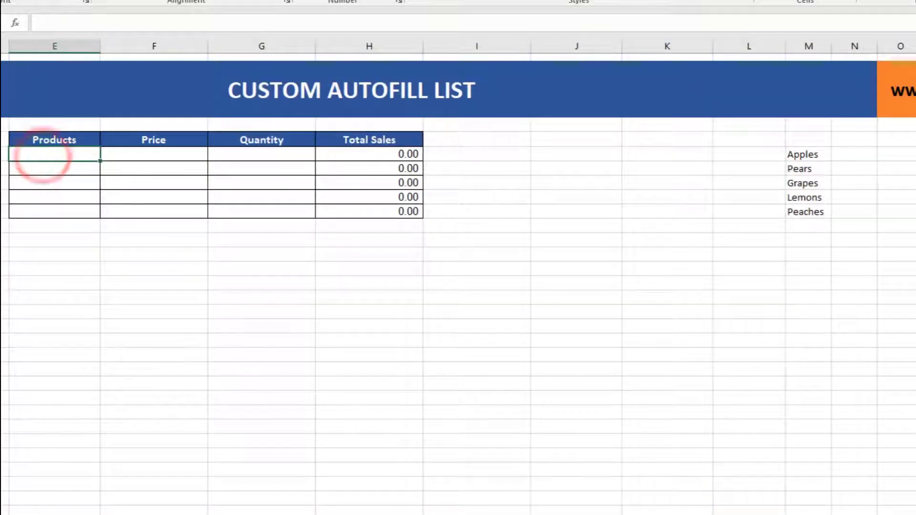
Enter Apples in the first Products cell, E5, and autofill the fruit list down to E9.
{"action": "type", "text": "Apples"}
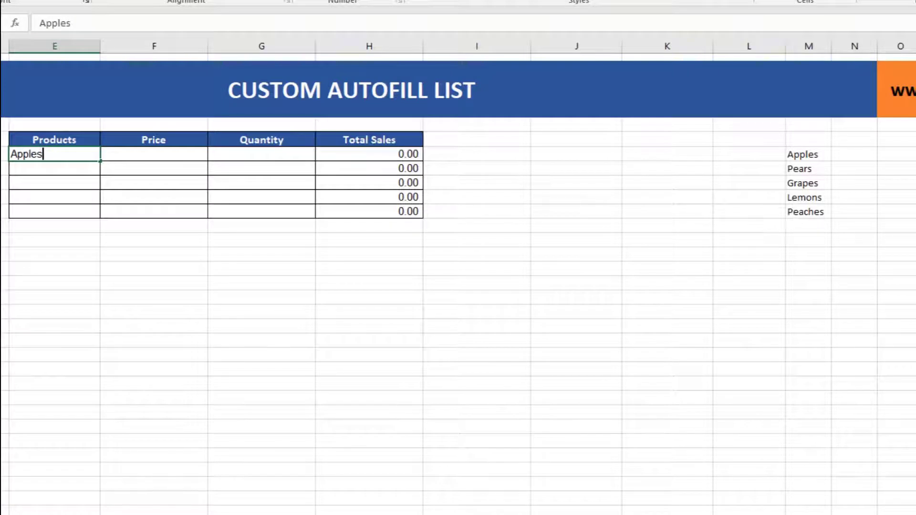
{"action": "key", "text": "Return"}
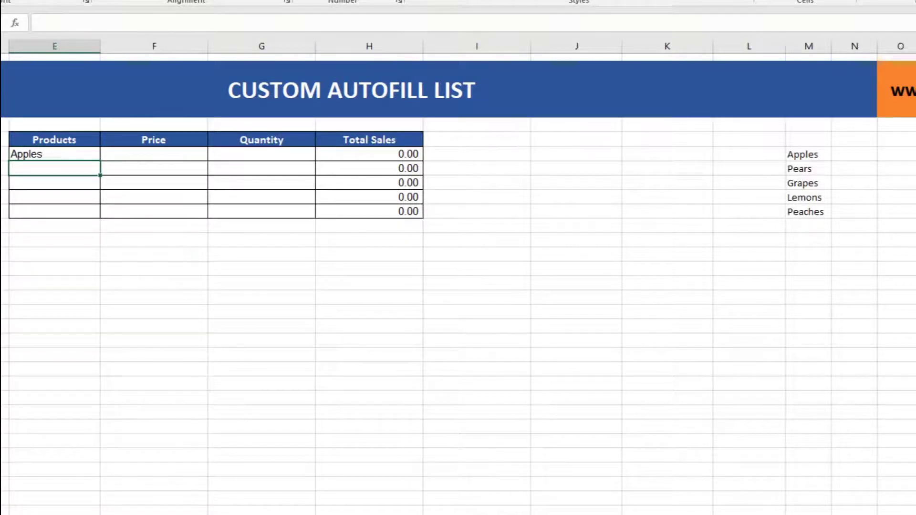
{"action": "left_click", "coordinate": [49, 153]}
{"action": "left_click_drag", "start_coordinate": [100, 161], "coordinate": [104, 218]}
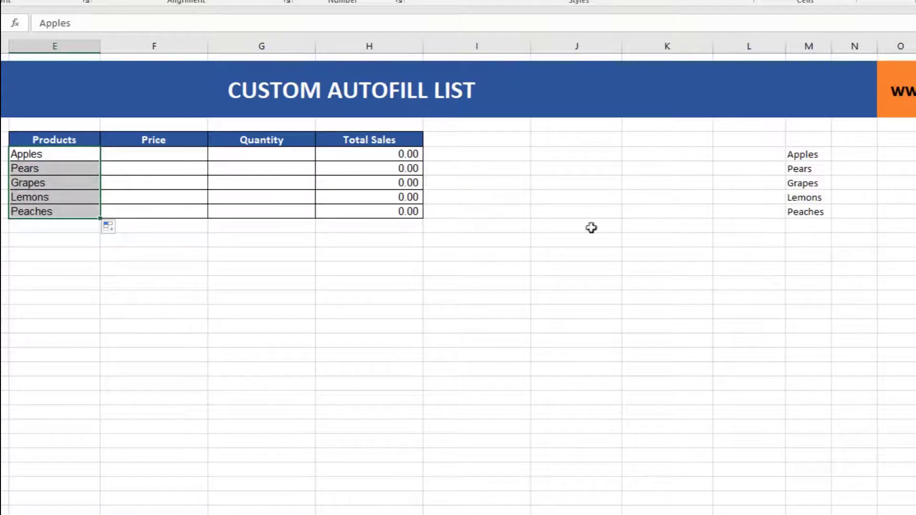
Clear the original fruit names from M5:M9.
{"action": "left_click_drag", "start_coordinate": [806, 155], "coordinate": [804, 208]}
{"action": "key", "text": "Delete"}
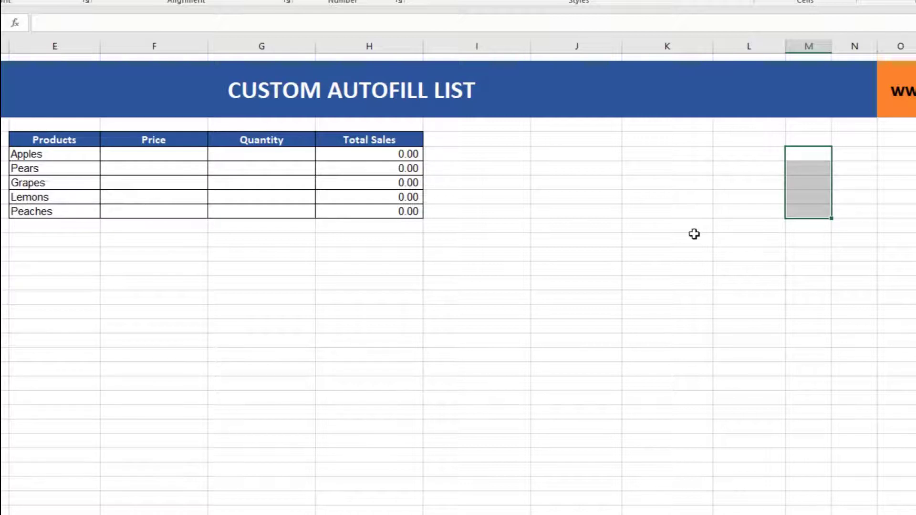
Enter Pears in cell J13 and autofill the custom fruit list down to J22.
{"action": "left_click", "coordinate": [582, 271]}
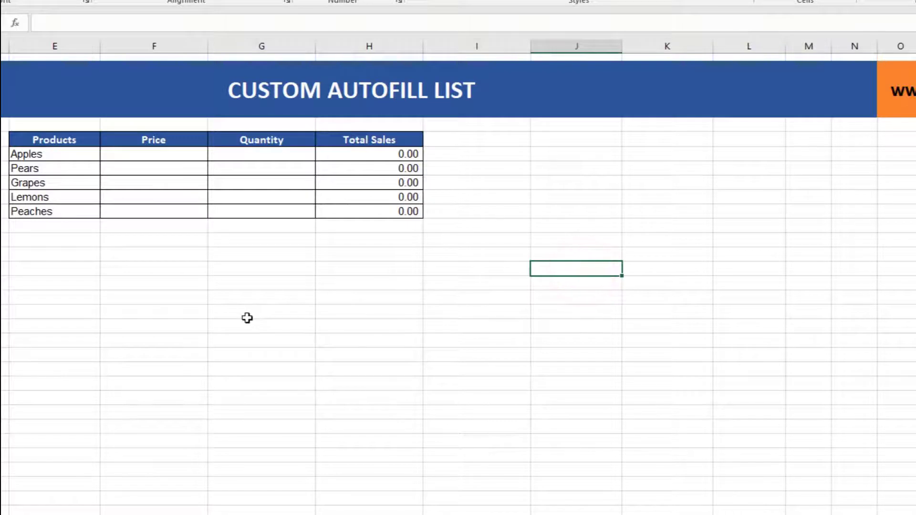
{"action": "type", "text": "Pears"}
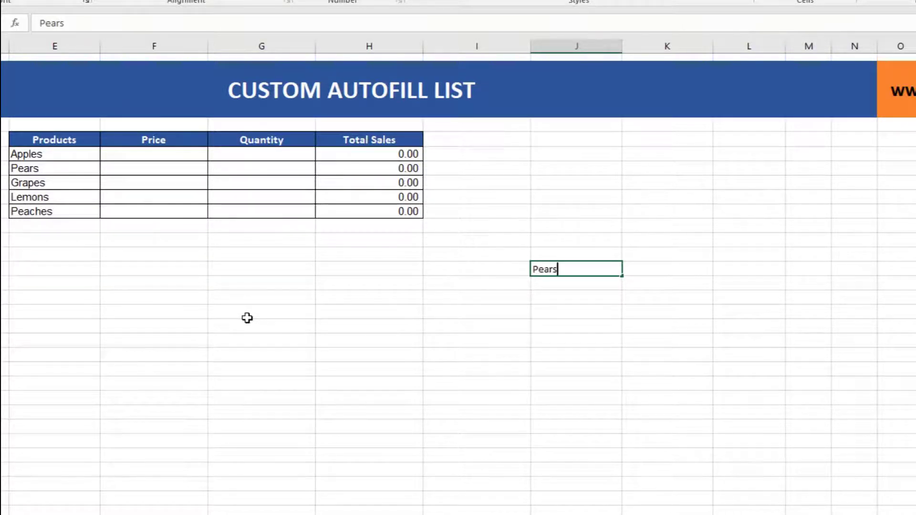
{"action": "key", "text": "Return"}
{"action": "left_click", "coordinate": [573, 265]}
{"action": "left_click_drag", "start_coordinate": [621, 274], "coordinate": [603, 403]}
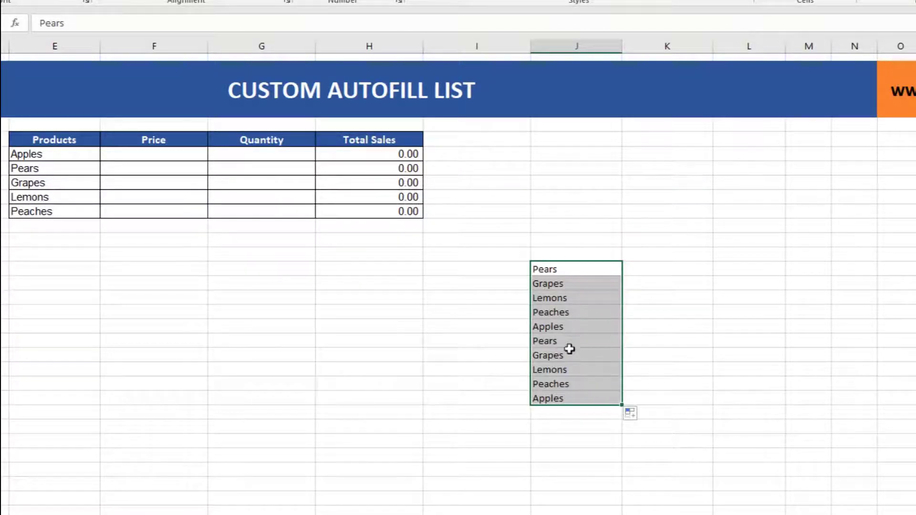
{"action": "left_click", "coordinate": [556, 328]}
{"action": "left_click", "coordinate": [557, 354]}
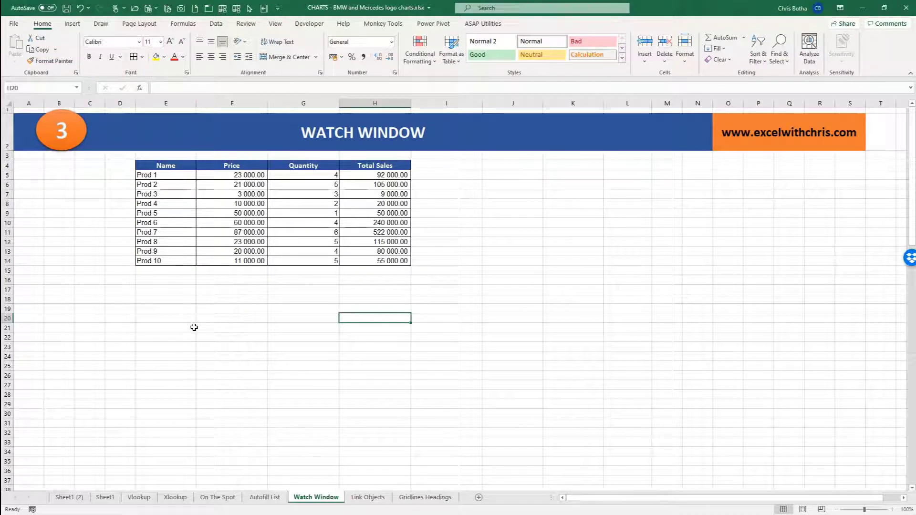
Examine the product table on the Watch Window sheet and the Total Sales formula in cell F106 far below it.
{"action": "left_click", "coordinate": [241, 185]}
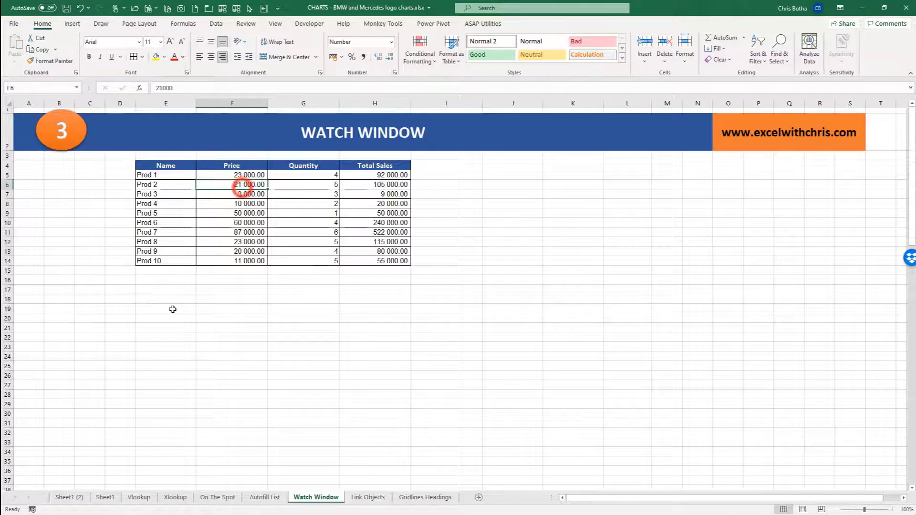
{"action": "scroll", "coordinate": [173, 309], "scroll_direction": "down", "scroll_amount": 2}
{"action": "scroll", "coordinate": [173, 309], "scroll_direction": "down", "scroll_amount": 20}
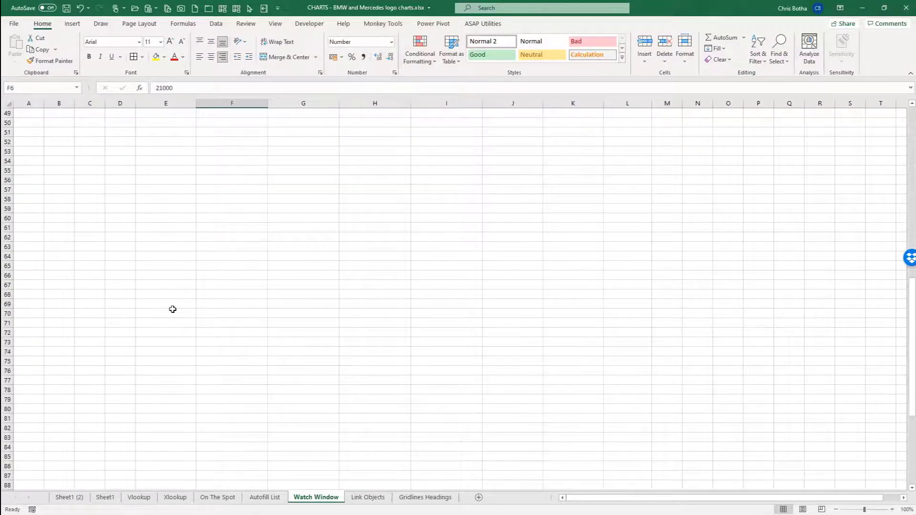
{"action": "scroll", "coordinate": [173, 309], "scroll_direction": "down", "scroll_amount": 7}
{"action": "scroll", "coordinate": [173, 309], "scroll_direction": "up", "scroll_amount": 1}
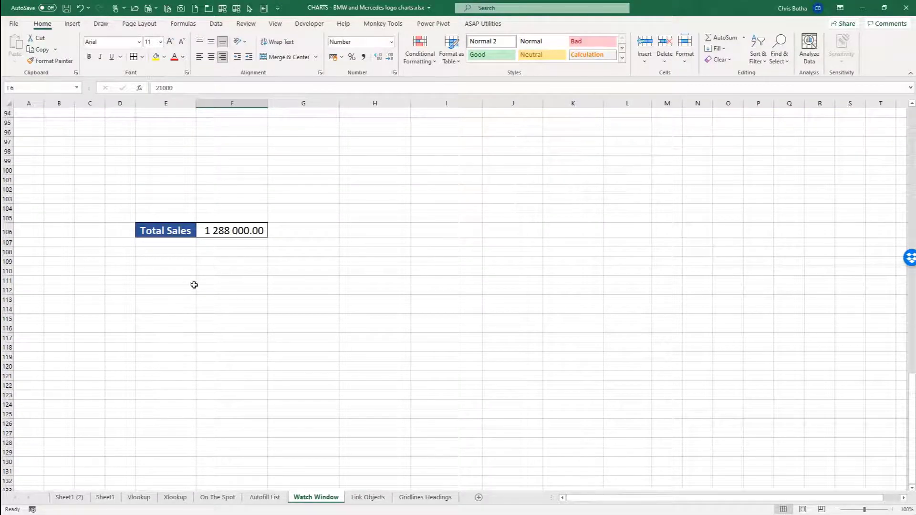
{"action": "left_click", "coordinate": [241, 231]}
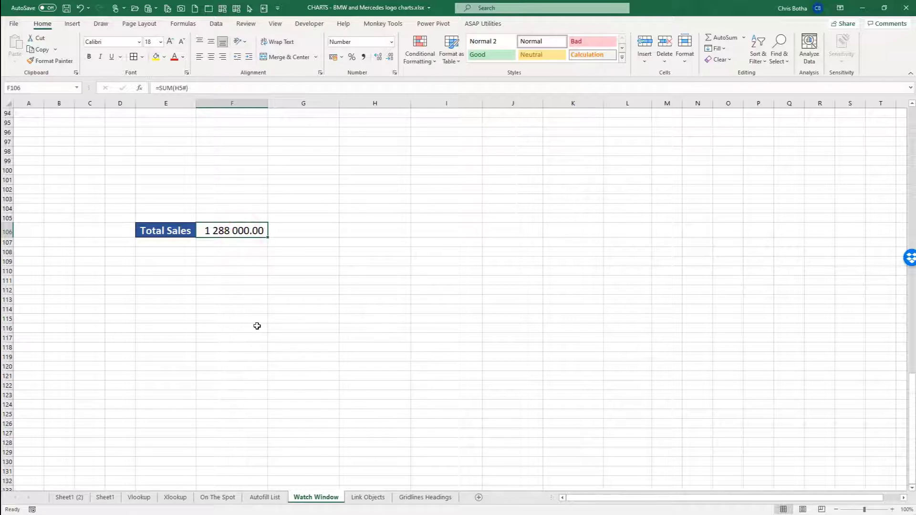
Set the quantity of Prod 1 in cell G5 to 20.
{"action": "scroll", "coordinate": [257, 325], "scroll_direction": "up", "scroll_amount": 20}
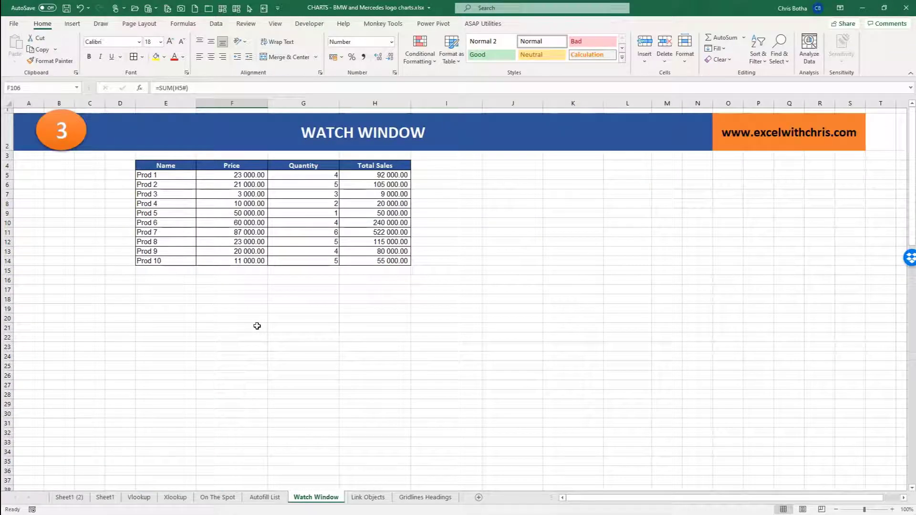
{"action": "left_click", "coordinate": [300, 175]}
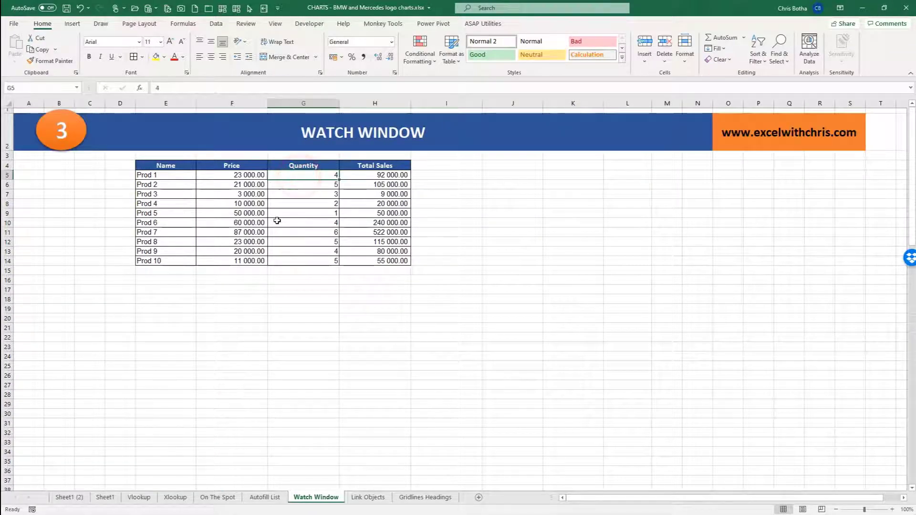
{"action": "type", "text": "20"}
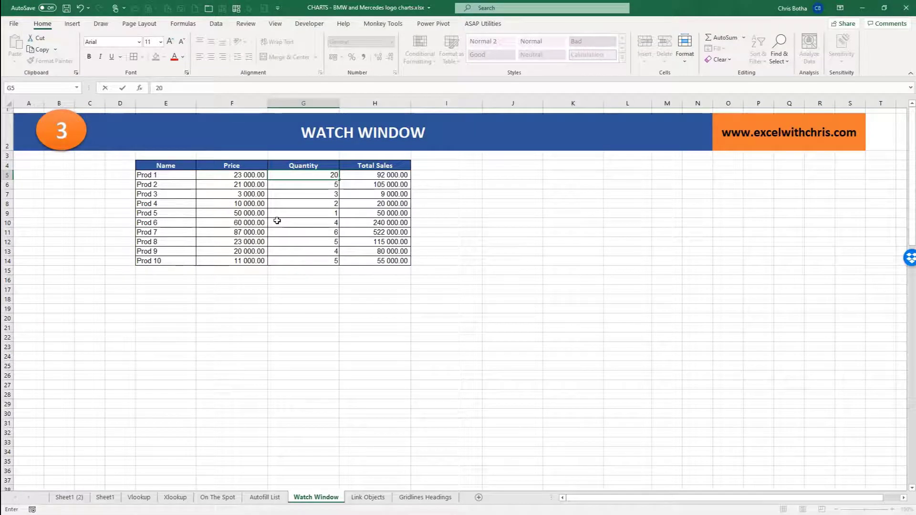
{"action": "key", "text": "Return"}
Check the Total Sales result in F106 against the quantities in the product table at the start of the sheet.
{"action": "scroll", "coordinate": [277, 221], "scroll_direction": "down", "scroll_amount": 20}
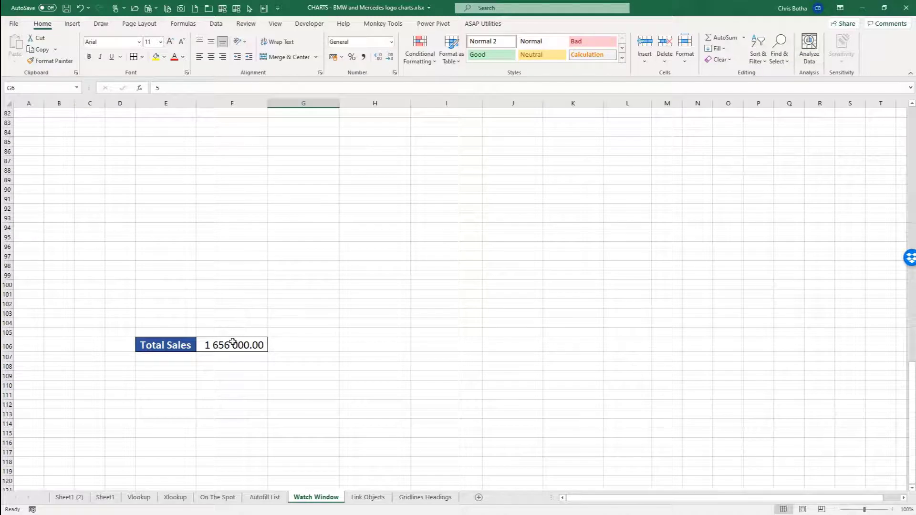
{"action": "left_click", "coordinate": [232, 344]}
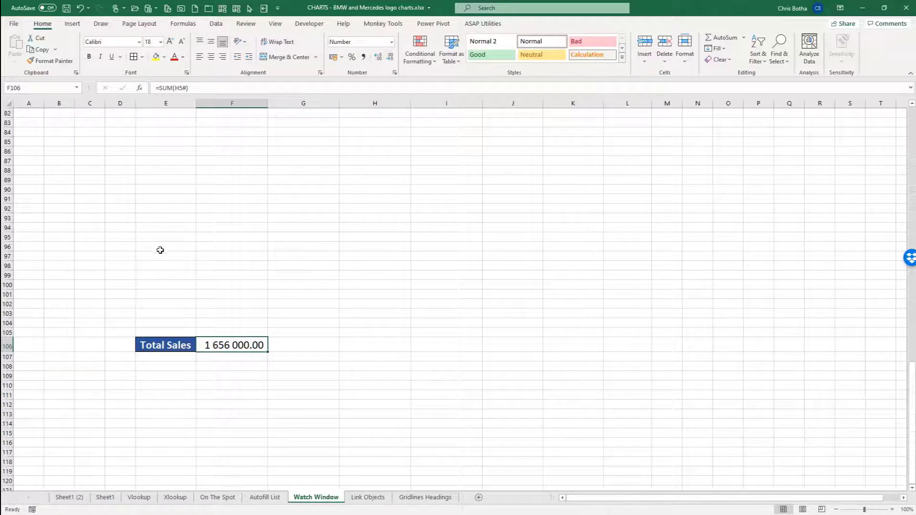
{"action": "left_click", "coordinate": [231, 344]}
{"action": "scroll", "coordinate": [232, 344], "scroll_direction": "up", "scroll_amount": 20}
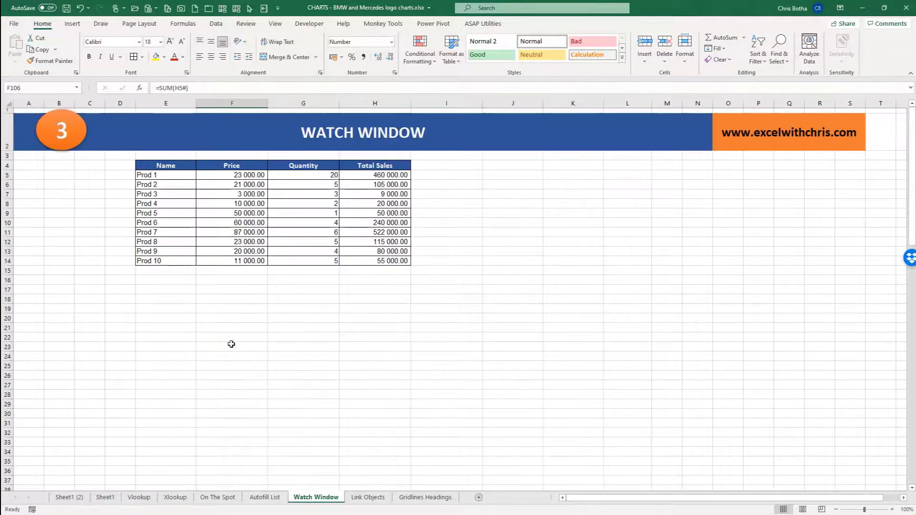
{"action": "left_click", "coordinate": [302, 178]}
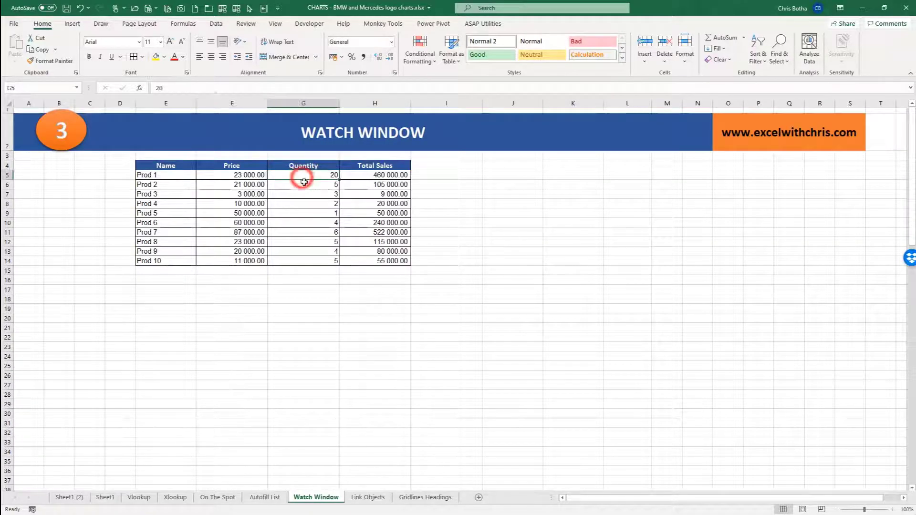
{"action": "left_click", "coordinate": [305, 187]}
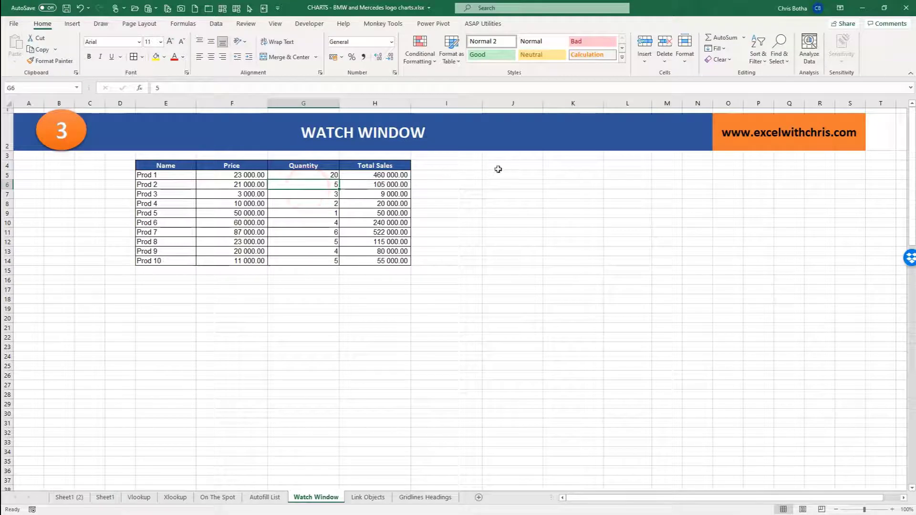
{"action": "left_click_drag", "start_coordinate": [509, 165], "coordinate": [502, 201]}
{"action": "left_click", "coordinate": [450, 197]}
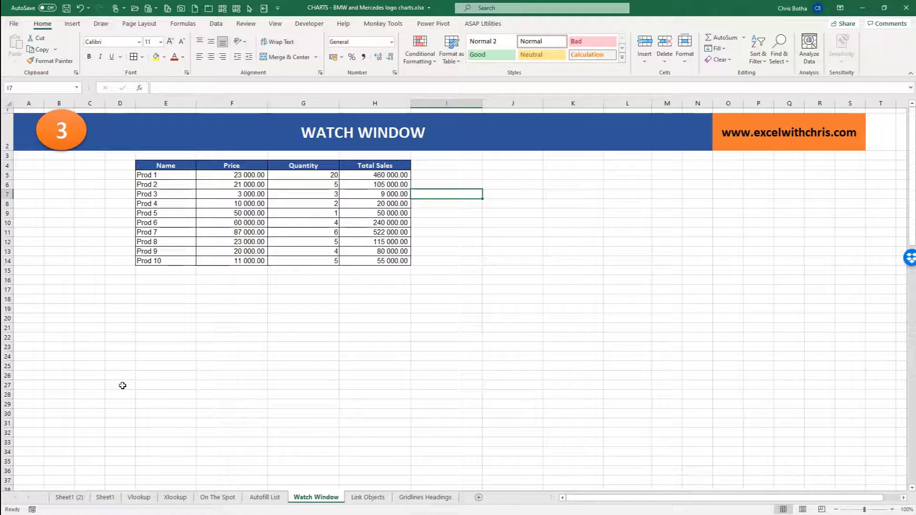
Add a watch on the Total Sales cell F106 to the Watch Window.
{"action": "scroll", "coordinate": [123, 385], "scroll_direction": "down", "scroll_amount": 20}
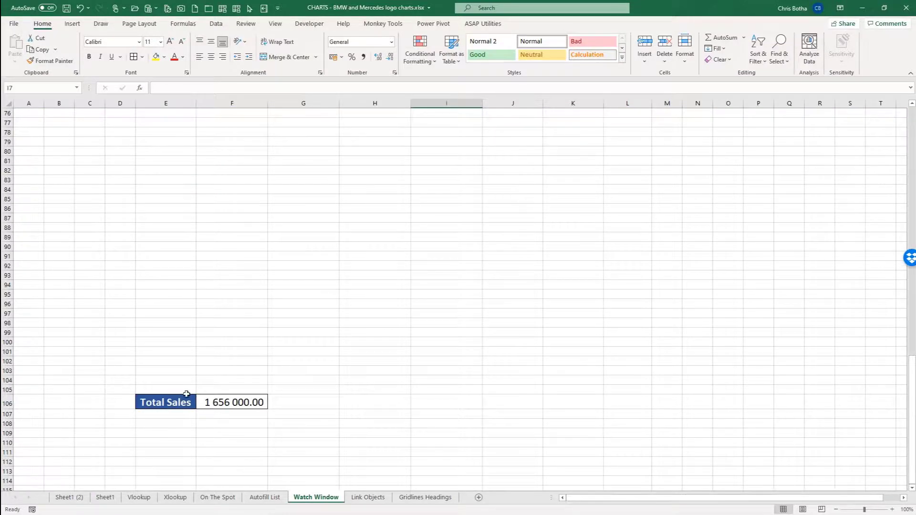
{"action": "left_click", "coordinate": [225, 402]}
{"action": "left_click", "coordinate": [183, 24]}
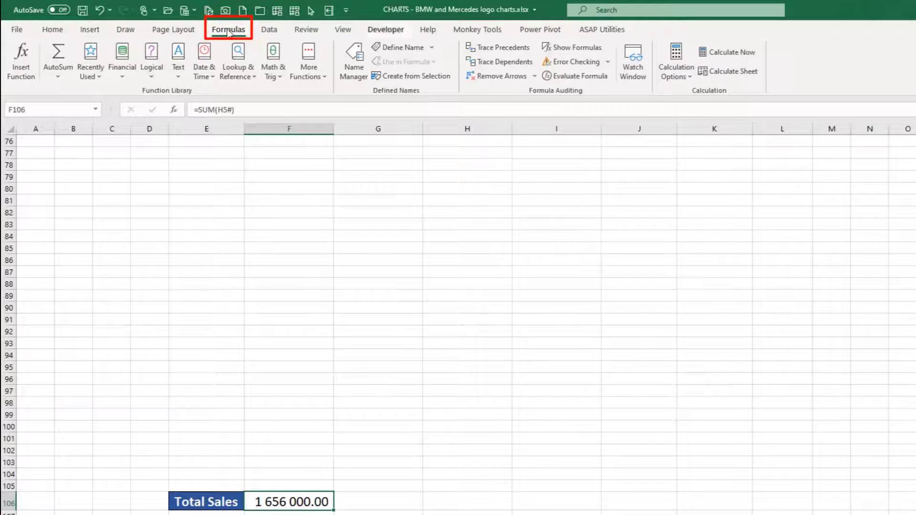
{"action": "left_click", "coordinate": [631, 71]}
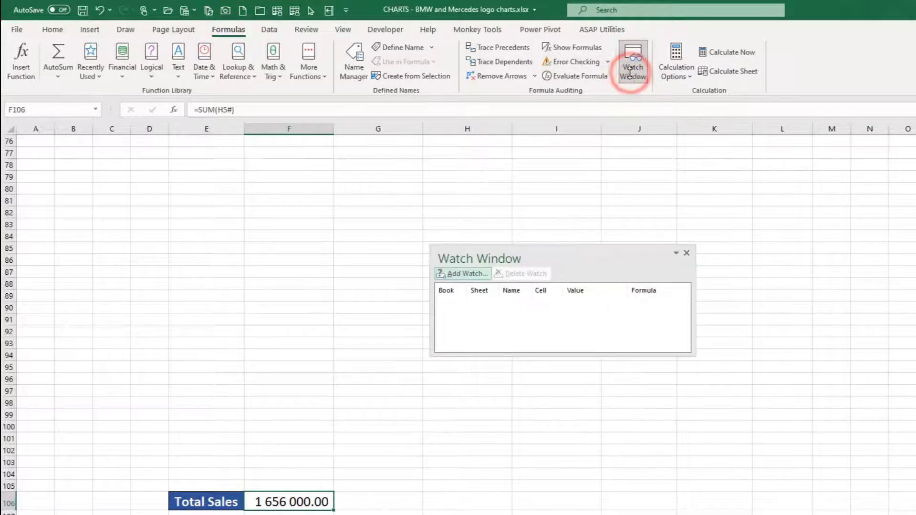
{"action": "left_click", "coordinate": [451, 275]}
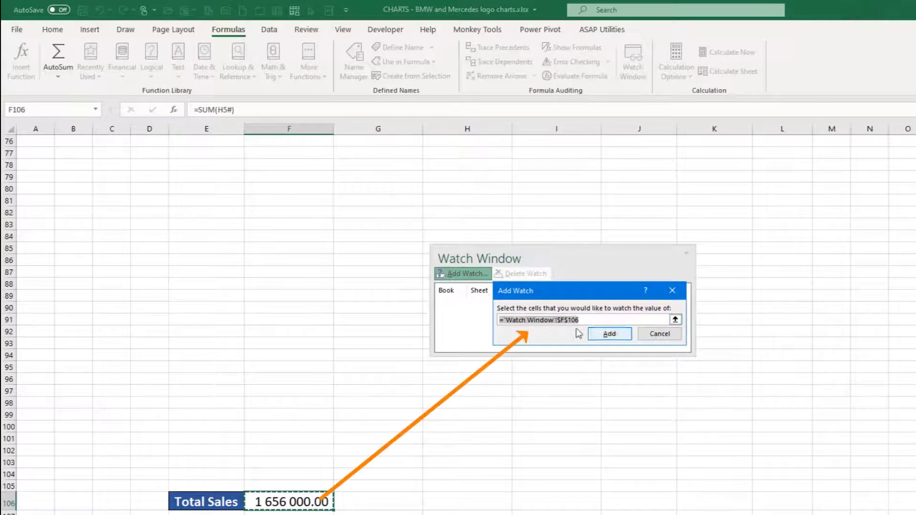
{"action": "left_click", "coordinate": [598, 337]}
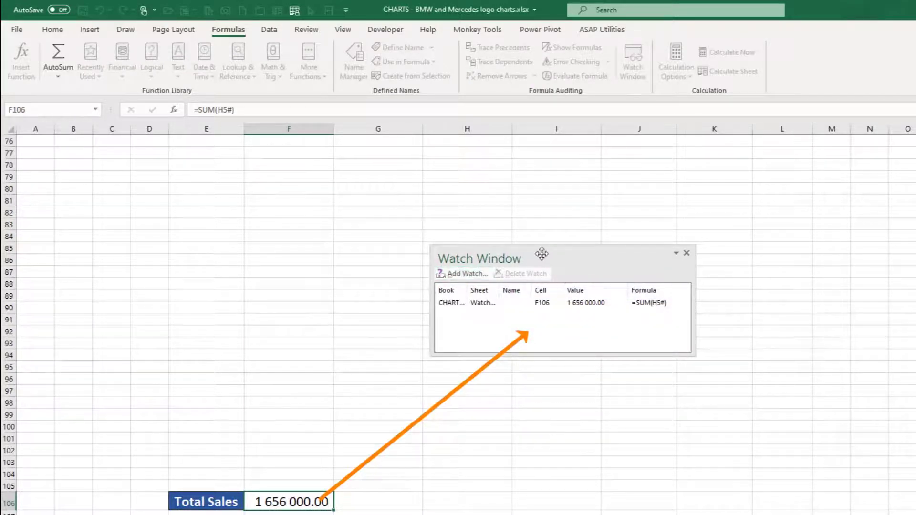
Place the Watch Window beside the product table and set the quantity of Prod 2 in cell G6 to 1000.
{"action": "left_click_drag", "start_coordinate": [541, 254], "coordinate": [543, 177]}
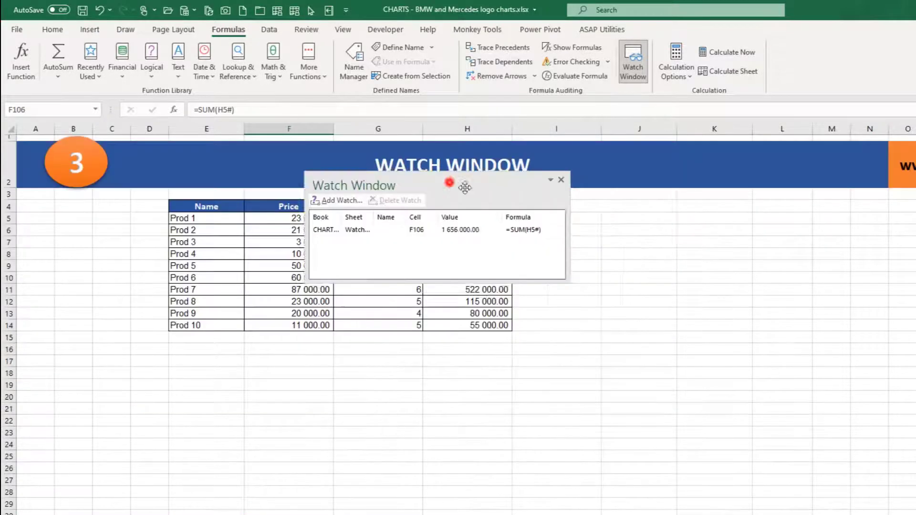
{"action": "left_click_drag", "start_coordinate": [448, 181], "coordinate": [701, 217]}
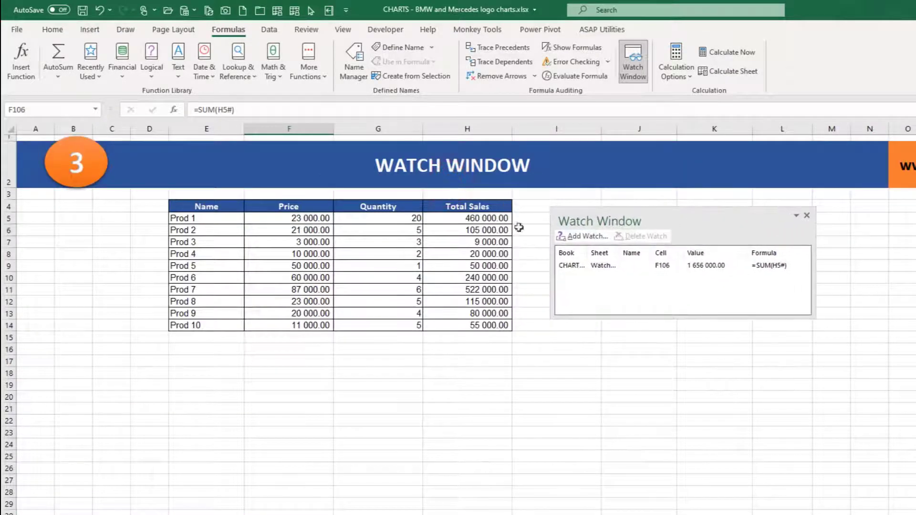
{"action": "left_click", "coordinate": [383, 234]}
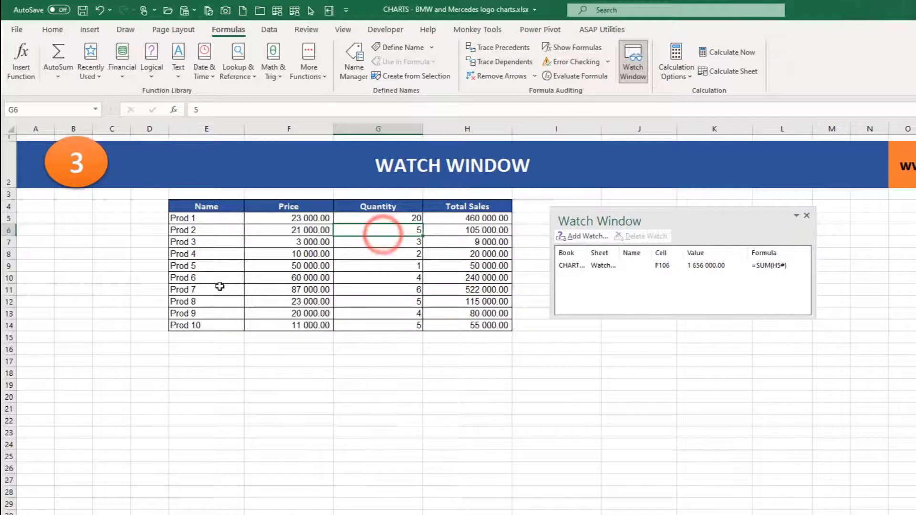
{"action": "type", "text": "1000"}
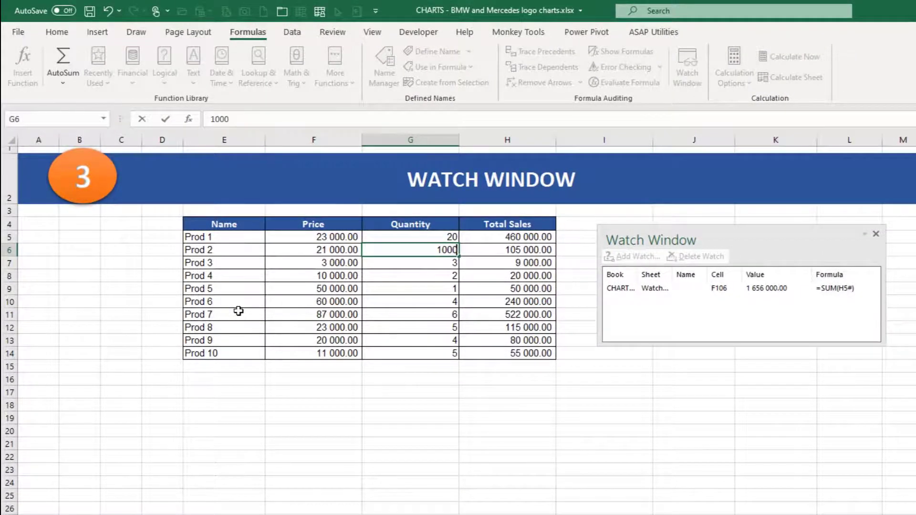
{"action": "key", "text": "Return"}
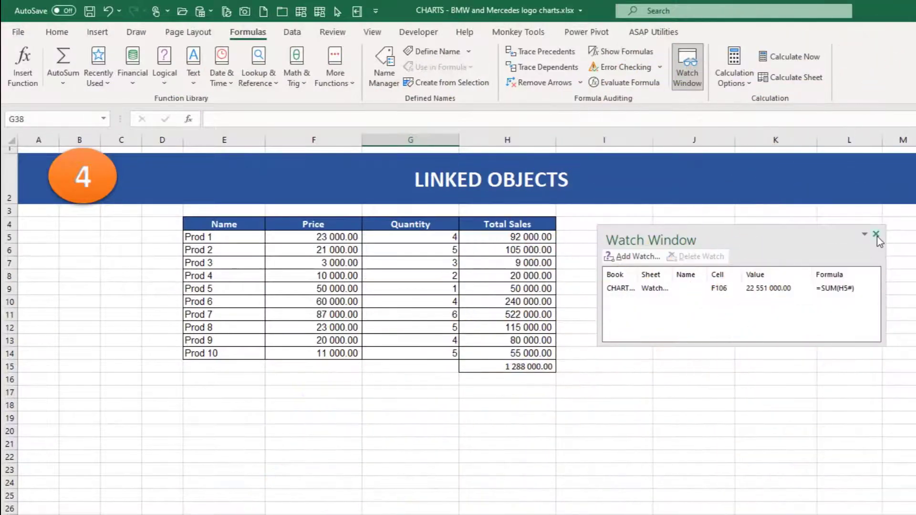
Close the Watch Window and review the product table and its total in H15 on the Link Objects sheet.
{"action": "left_click", "coordinate": [876, 235]}
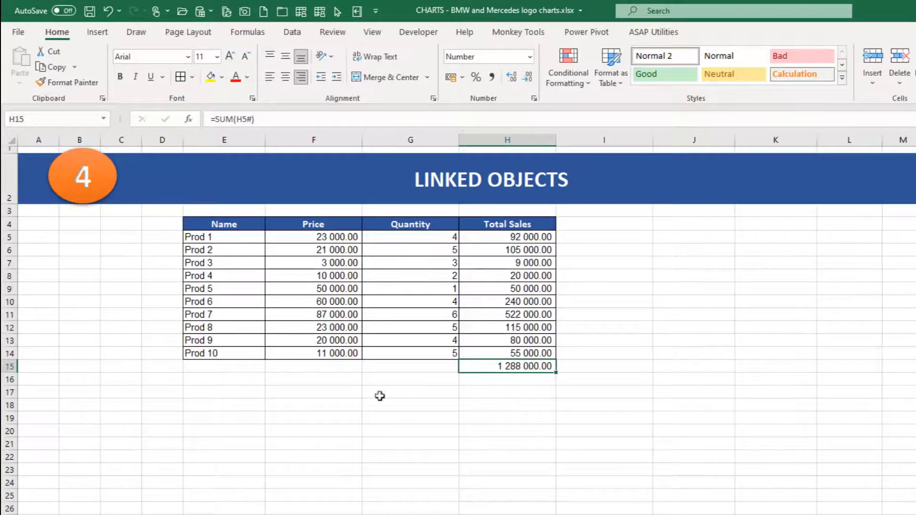
{"action": "left_click_drag", "start_coordinate": [225, 223], "coordinate": [498, 353]}
{"action": "left_click", "coordinate": [503, 367]}
{"action": "left_click", "coordinate": [546, 365]}
Draw a rounded rectangle beside the product table across rows 4 to 8 and give it the shaded light blue theme style.
{"action": "left_click", "coordinate": [730, 229]}
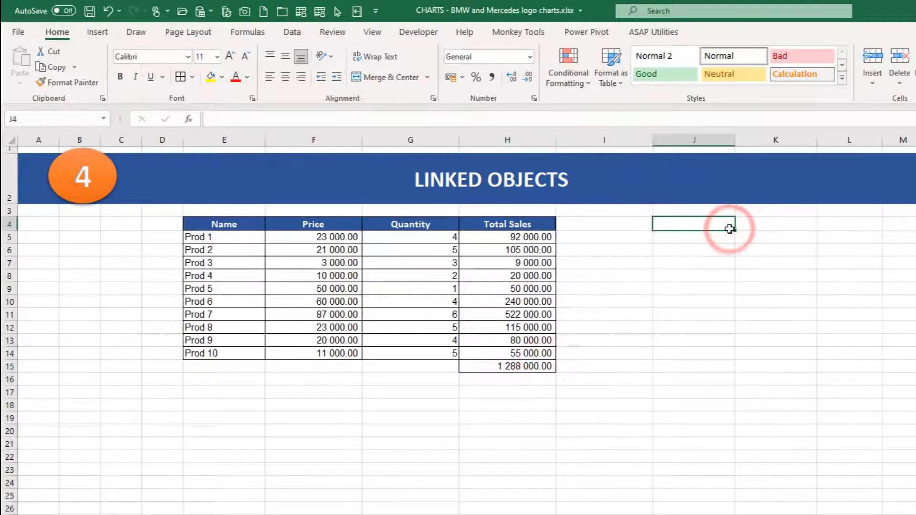
{"action": "left_click", "coordinate": [101, 34]}
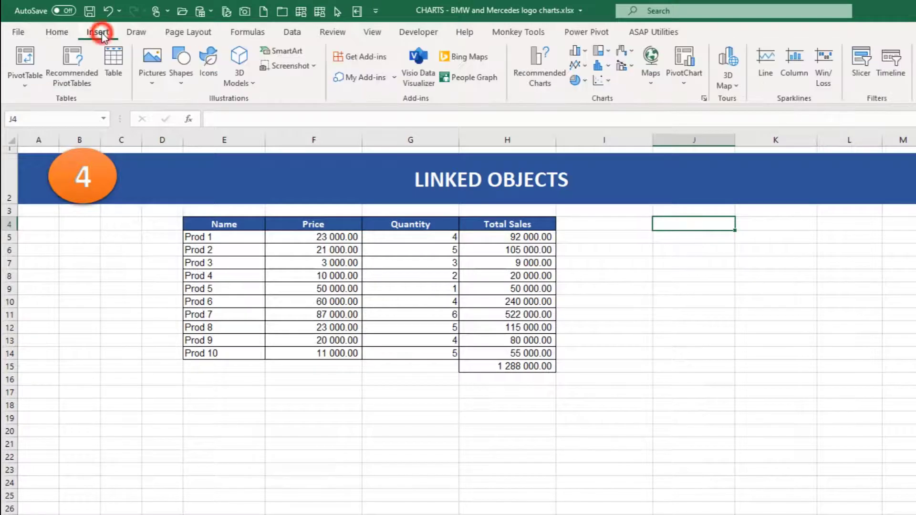
{"action": "left_click", "coordinate": [184, 80]}
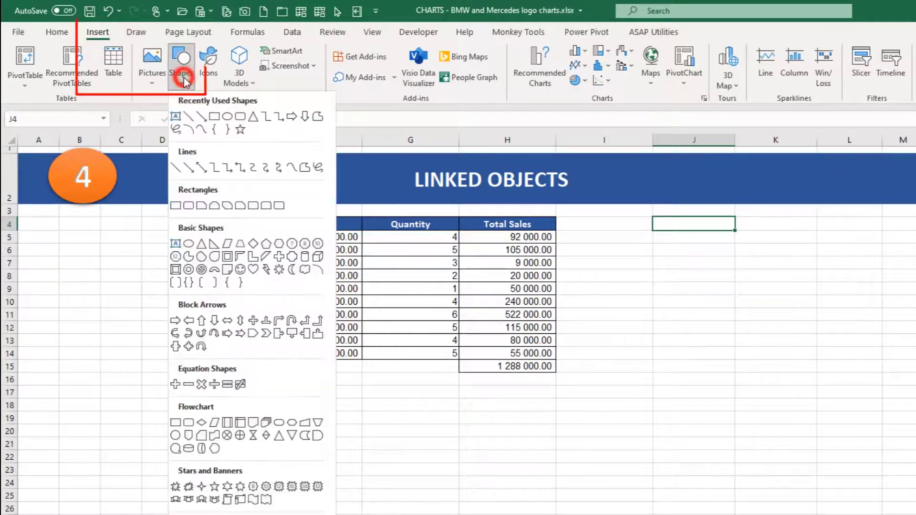
{"action": "left_click", "coordinate": [241, 121]}
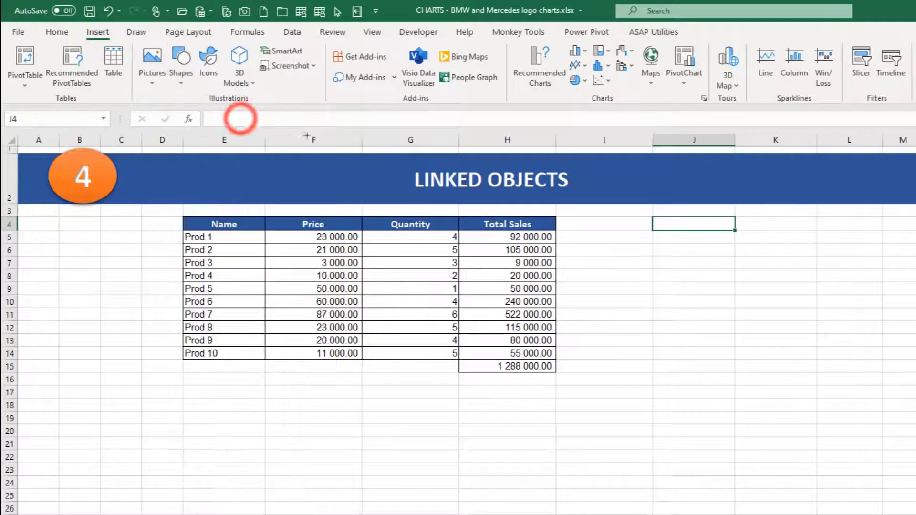
{"action": "left_click_drag", "start_coordinate": [633, 219], "coordinate": [844, 282]}
{"action": "left_click", "coordinate": [429, 77]}
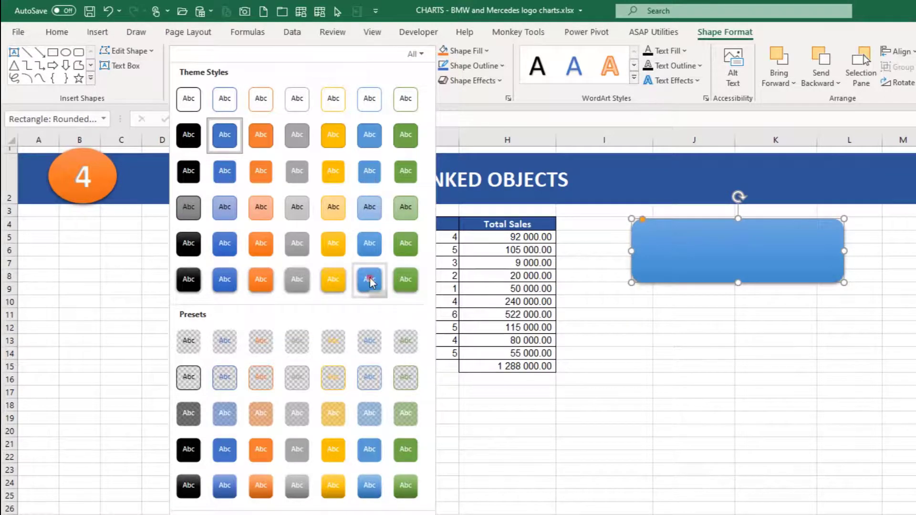
{"action": "left_click", "coordinate": [370, 279]}
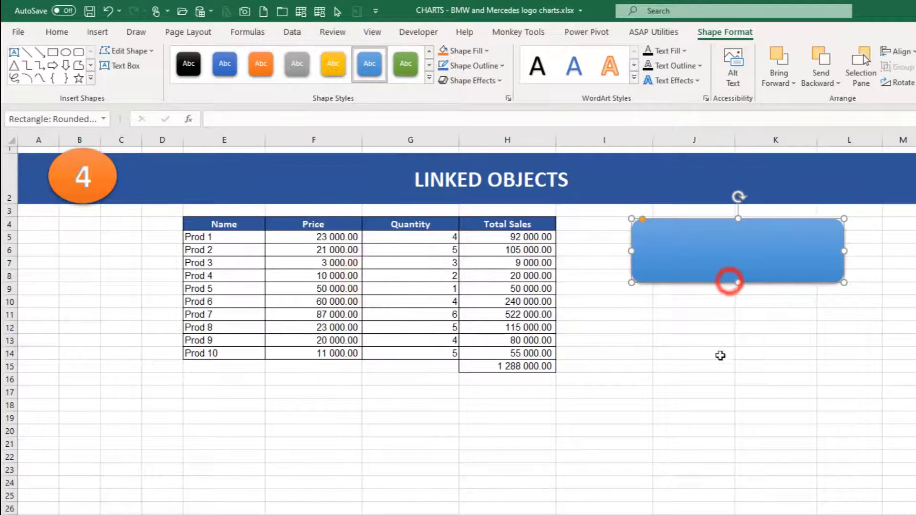
{"action": "left_click", "coordinate": [720, 354]}
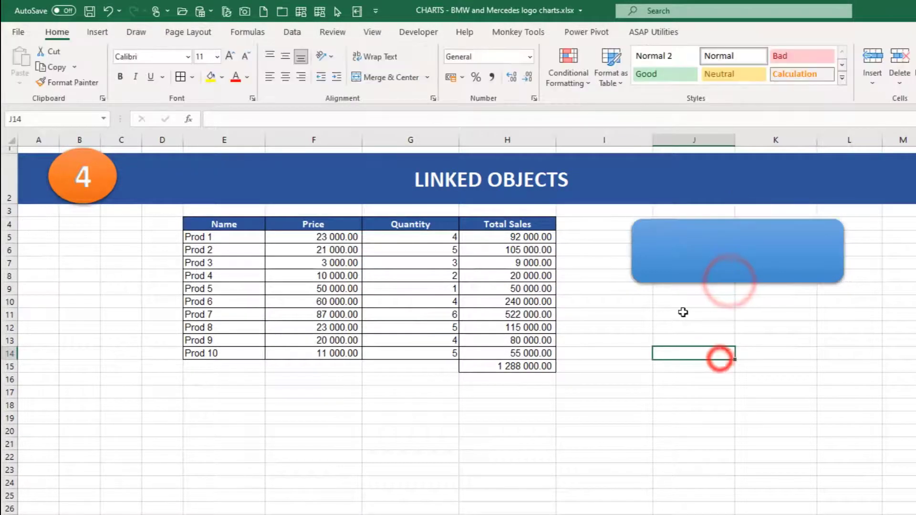
Link the rounded rectangle's text to the total sales cell with the formula =$H$15.
{"action": "left_click", "coordinate": [498, 367]}
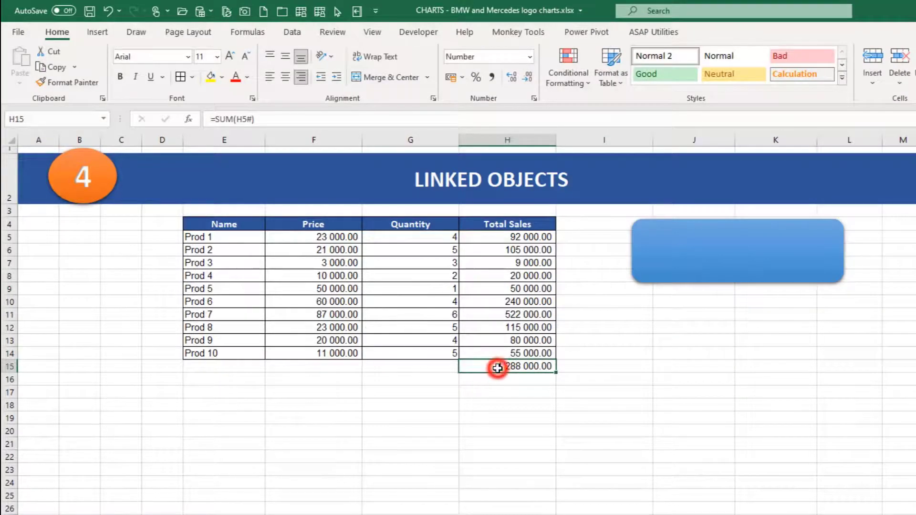
{"action": "left_click", "coordinate": [715, 254]}
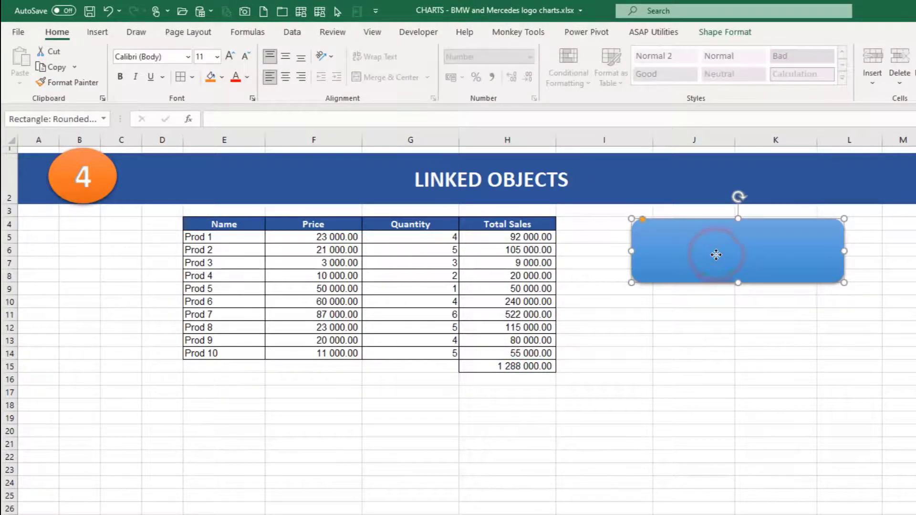
{"action": "left_click", "coordinate": [661, 347]}
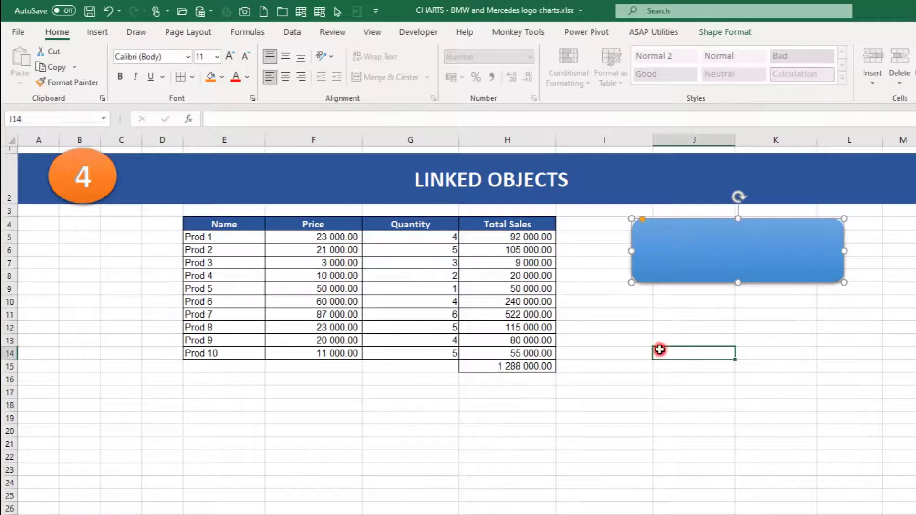
{"action": "left_click", "coordinate": [651, 267]}
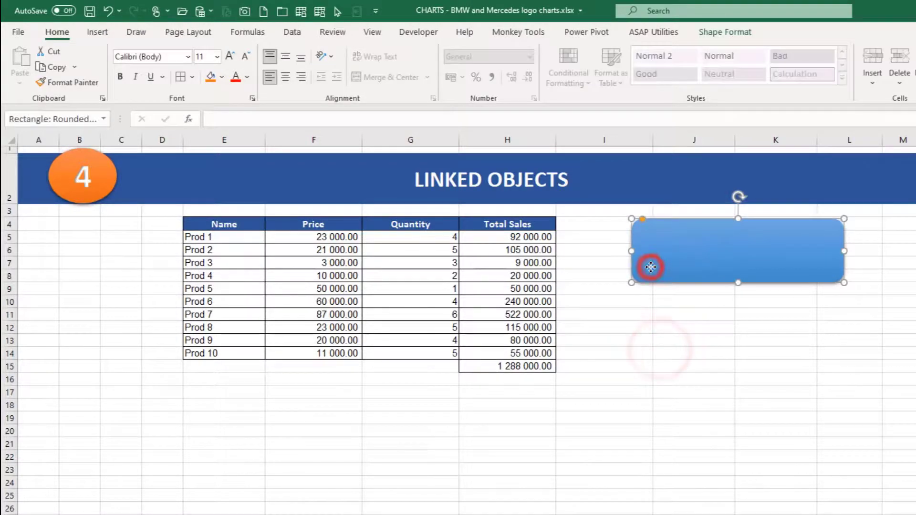
{"action": "left_click", "coordinate": [224, 121]}
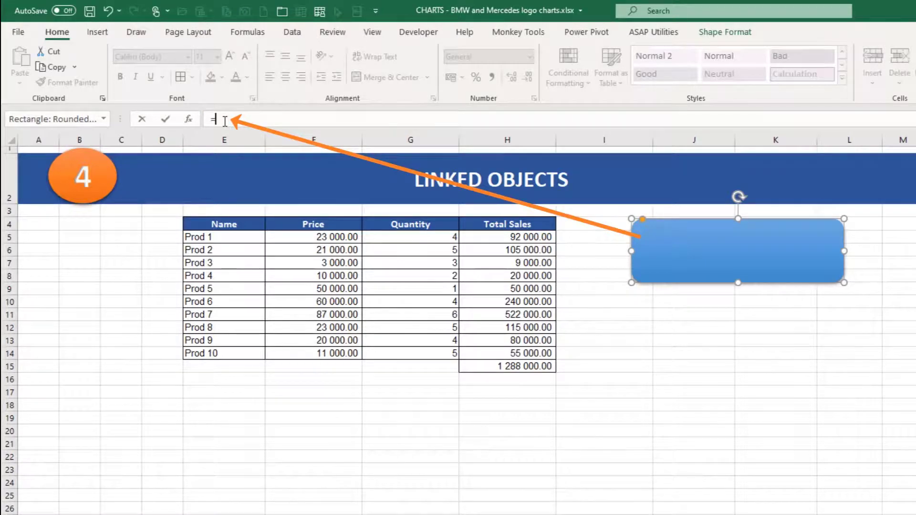
{"action": "type", "text": "="}
{"action": "left_click", "coordinate": [492, 367]}
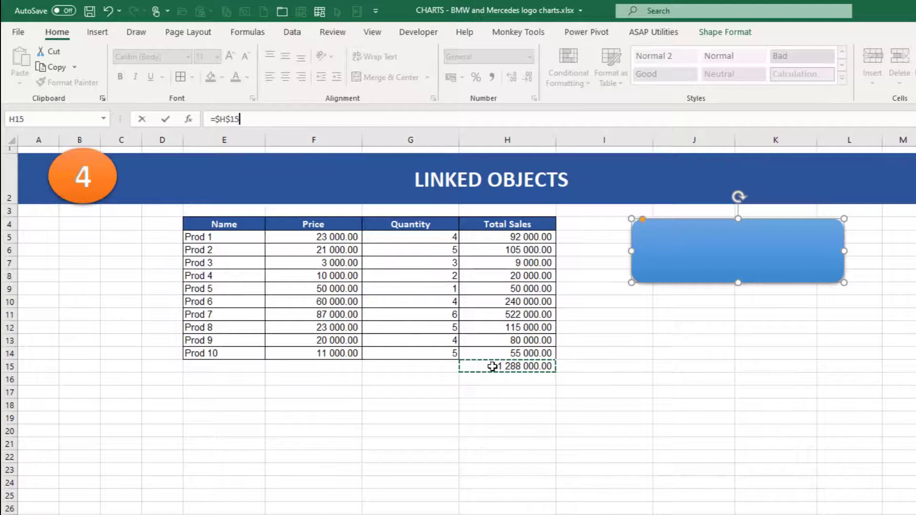
{"action": "key", "text": "Return"}
Centre the linked total vertically and horizontally inside the rounded rectangle.
{"action": "left_click", "coordinate": [698, 277]}
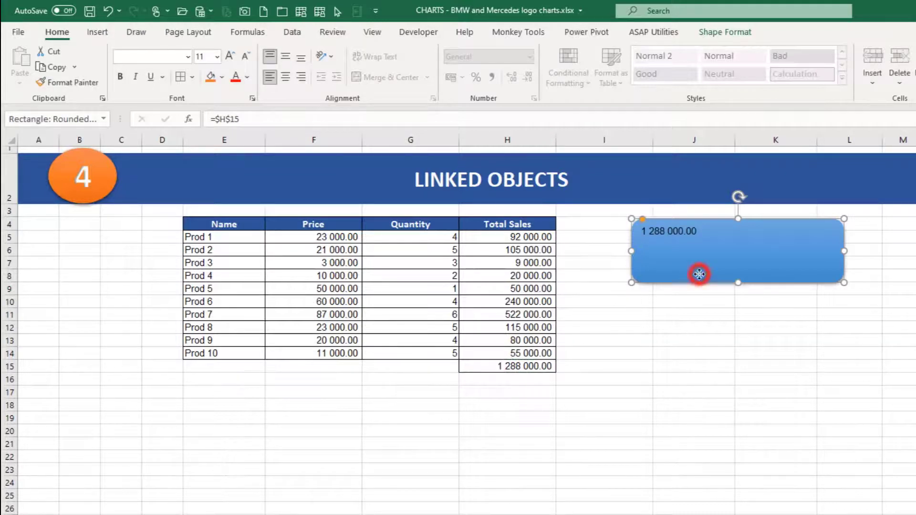
{"action": "left_click", "coordinate": [286, 59]}
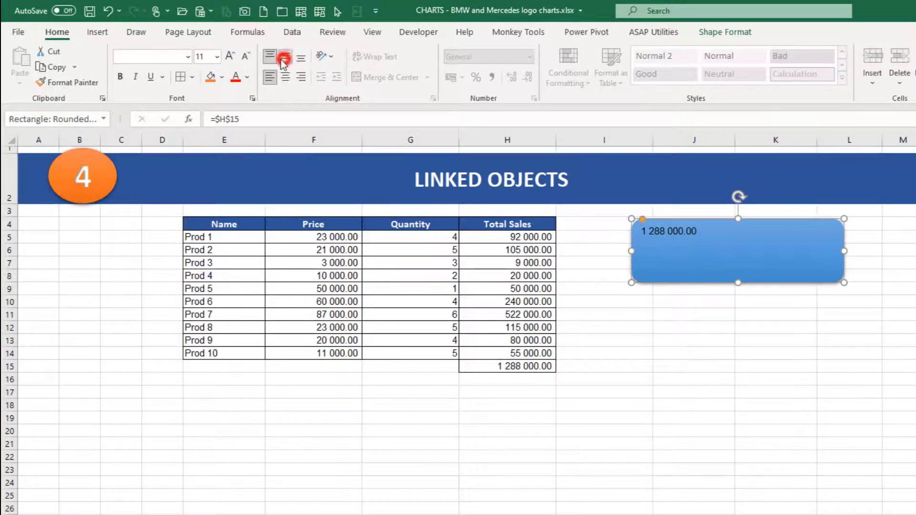
{"action": "left_click", "coordinate": [285, 79]}
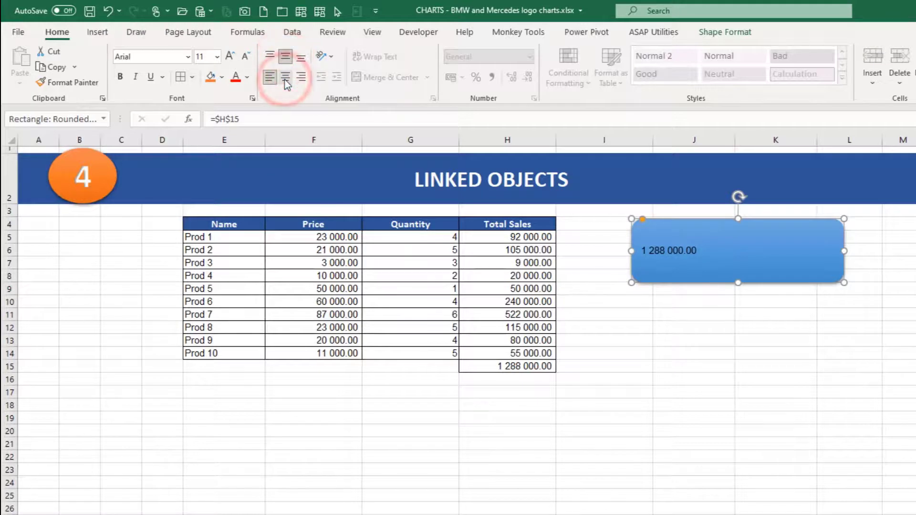
Enlarge the linked total in the rounded rectangle to font size 24 and colour it white.
{"action": "left_click", "coordinate": [231, 58]}
{"action": "left_click", "coordinate": [230, 58]}
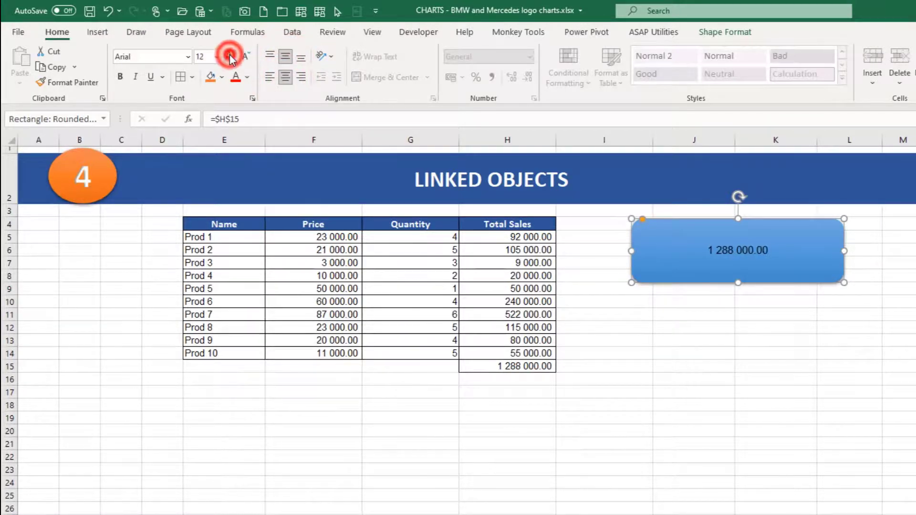
{"action": "left_click", "coordinate": [230, 58]}
{"action": "left_click", "coordinate": [230, 57]}
{"action": "left_click", "coordinate": [230, 57]}
{"action": "left_click", "coordinate": [230, 57]}
{"action": "left_click", "coordinate": [231, 58]}
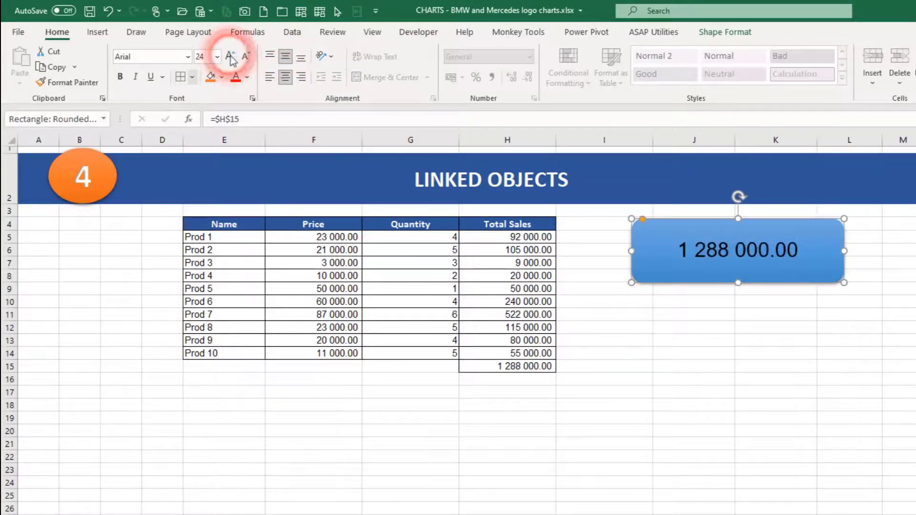
{"action": "left_click", "coordinate": [247, 77]}
{"action": "left_click", "coordinate": [239, 131]}
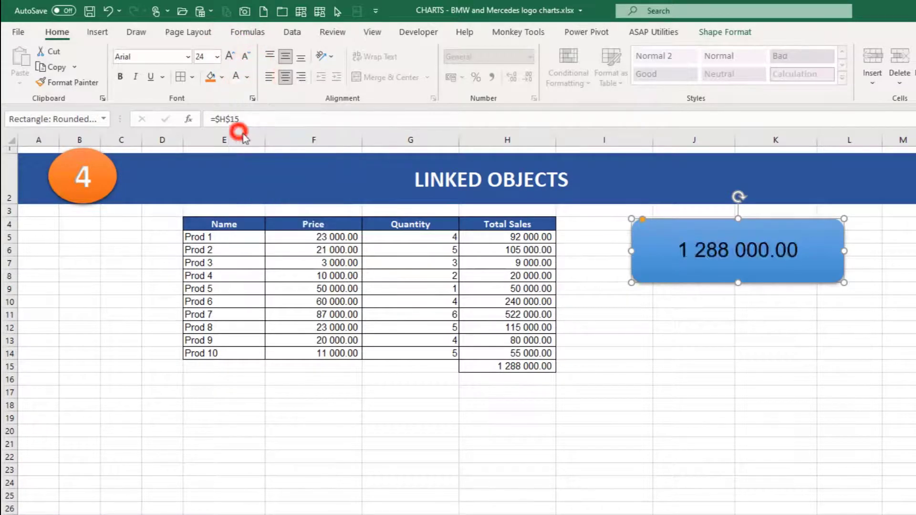
{"action": "left_click", "coordinate": [706, 323]}
Set the quantity of Prod 1 in cell G5 to 1000 on the Link Objects sheet.
{"action": "left_click", "coordinate": [405, 236]}
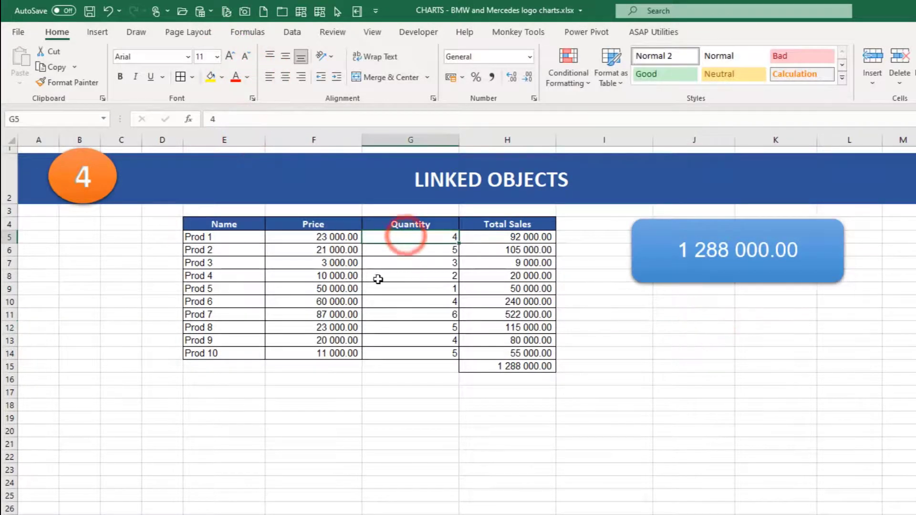
{"action": "type", "text": "1000"}
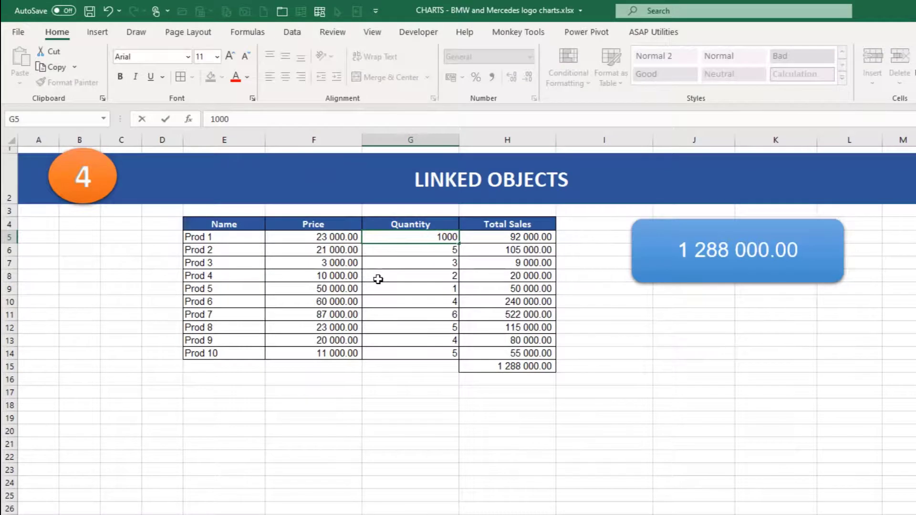
{"action": "key", "text": "Return"}
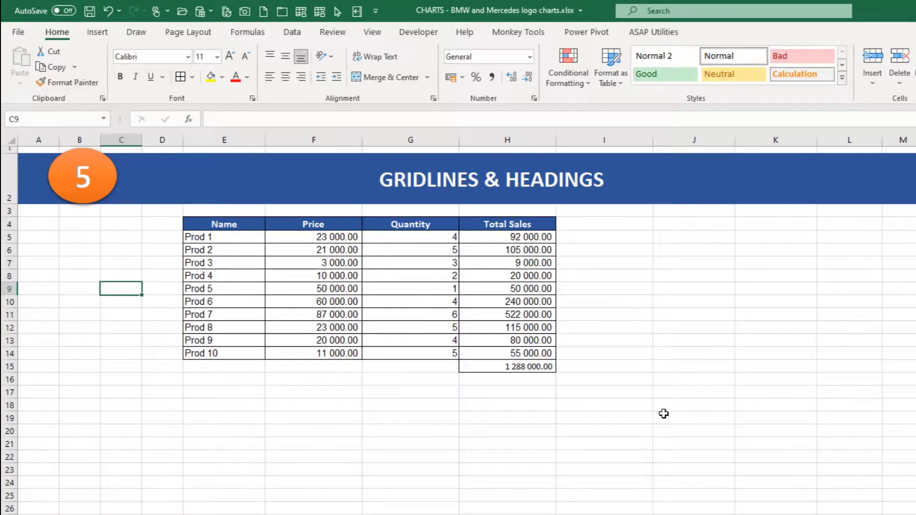
Examine the gridlines in the empty cells around the product table on the Gridlines Headings sheet.
{"action": "left_click", "coordinate": [480, 406]}
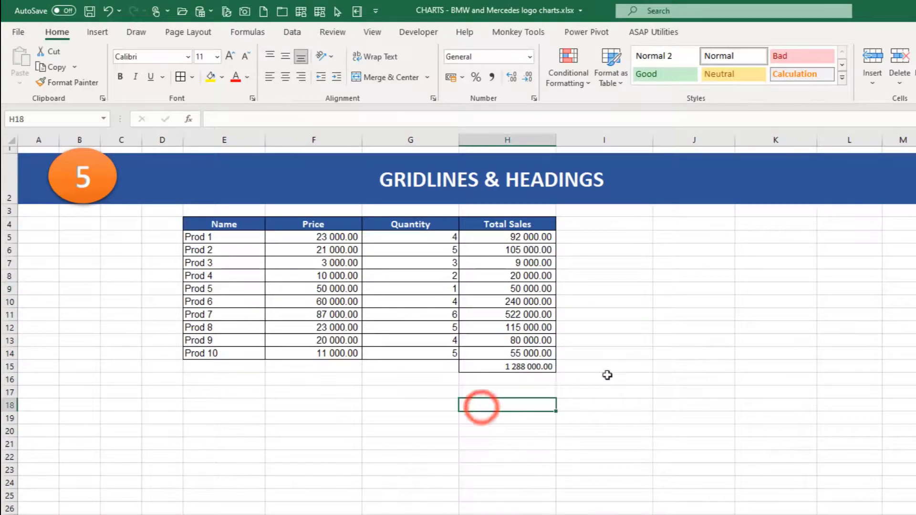
{"action": "left_click", "coordinate": [627, 368]}
{"action": "left_click", "coordinate": [693, 354]}
{"action": "left_click", "coordinate": [760, 336]}
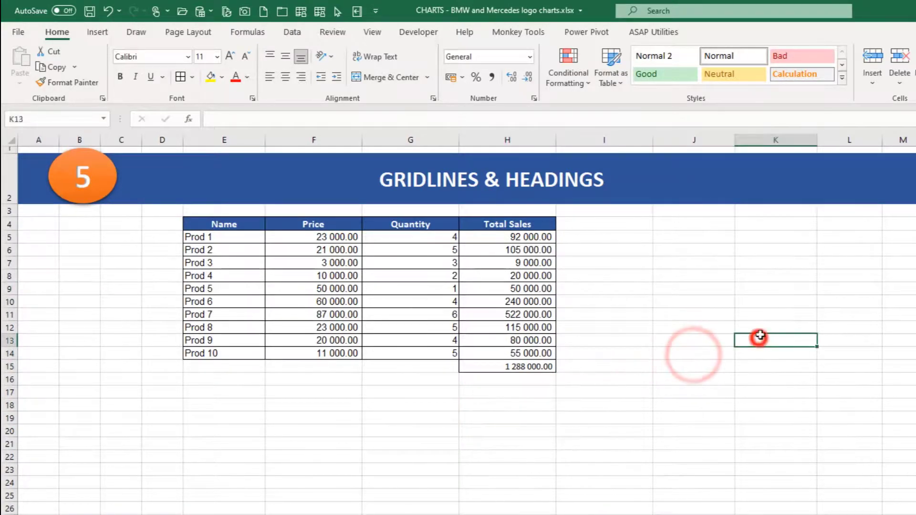
{"action": "left_click", "coordinate": [762, 327]}
{"action": "left_click", "coordinate": [765, 315]}
{"action": "left_click", "coordinate": [767, 301]}
{"action": "left_click", "coordinate": [771, 288]}
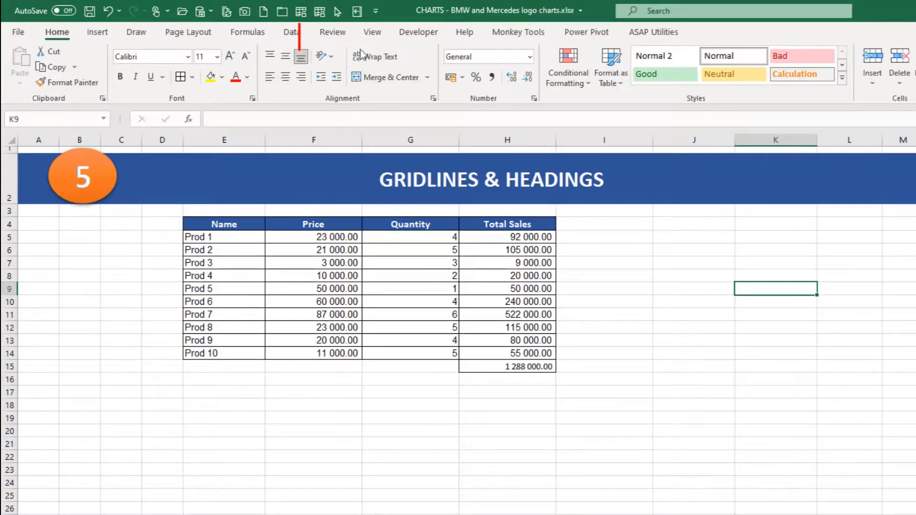
Hide the gridlines and the row and column headings on the Gridlines Headings sheet.
{"action": "left_click", "coordinate": [368, 32]}
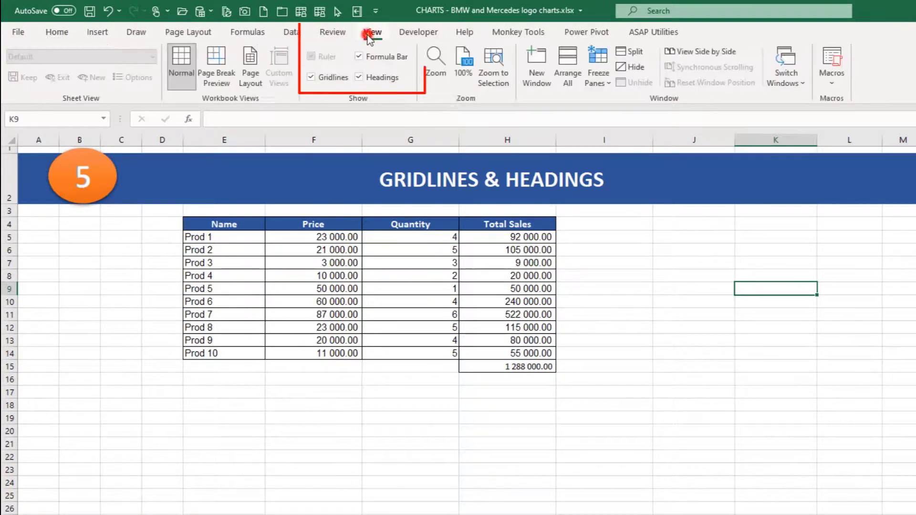
{"action": "left_click", "coordinate": [312, 78]}
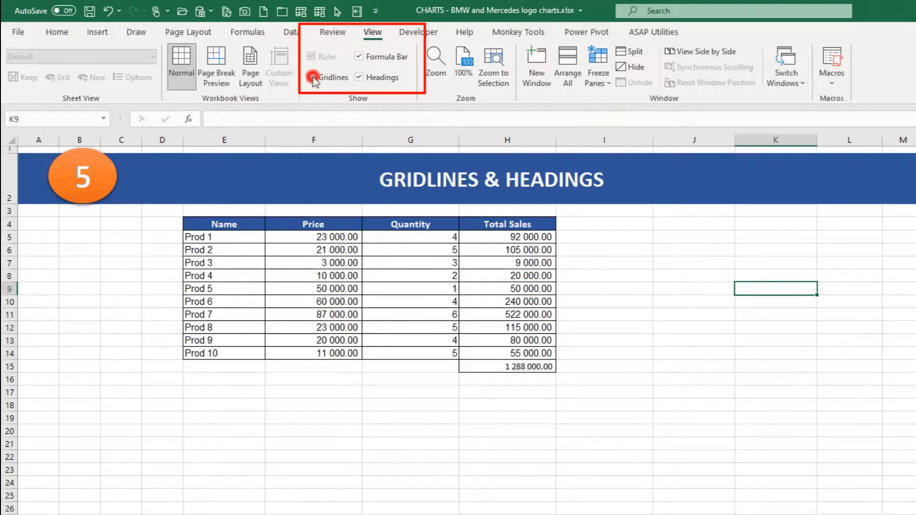
{"action": "left_click", "coordinate": [358, 77]}
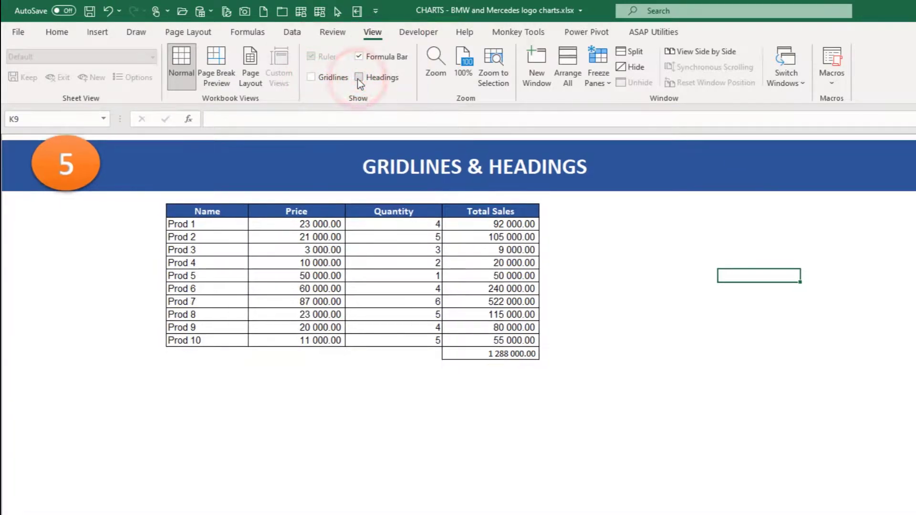